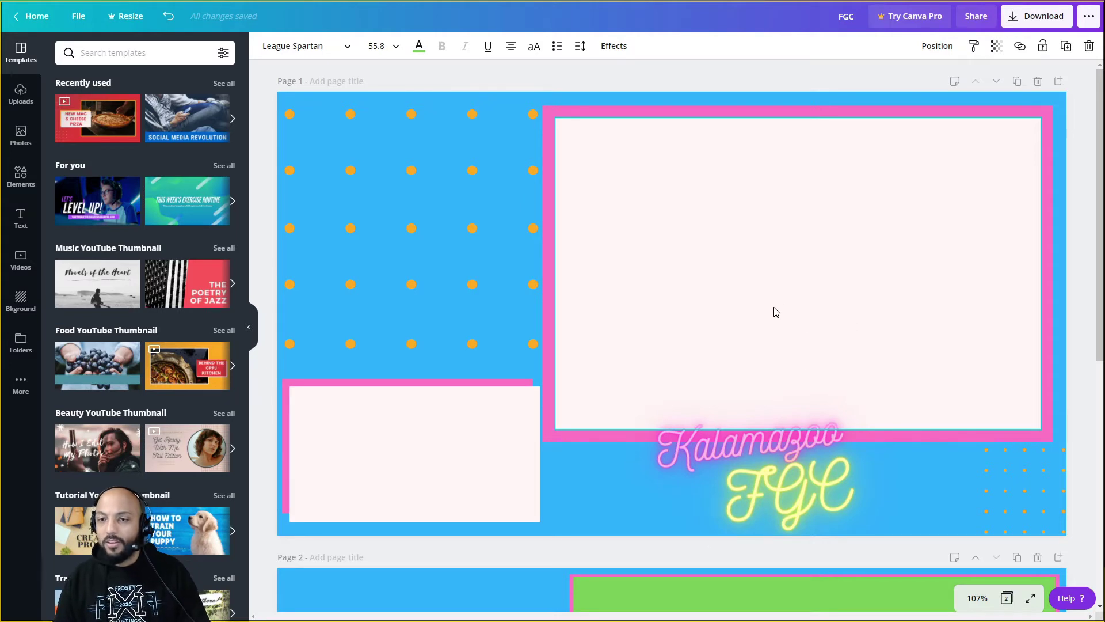
# Step: Delete the old page 2 and add a new blank second page
pyautogui.scroll(-1, 844, 303)
pyautogui.scroll(1, 838, 308)
pyautogui.scroll(-1, 800, 386)
pyautogui.click(1038, 500)
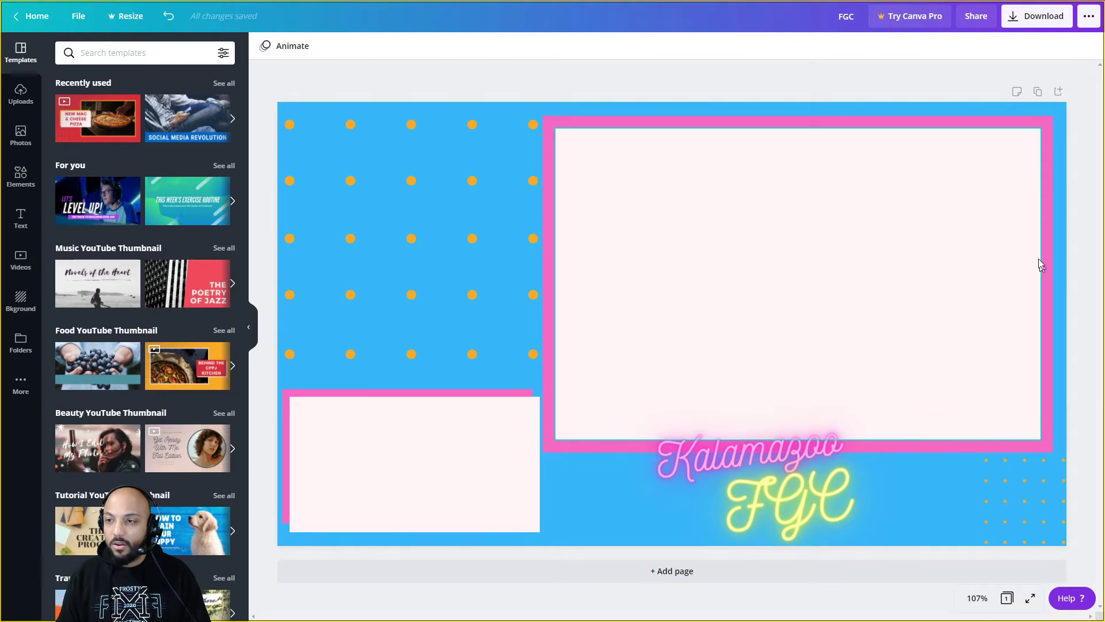
pyautogui.click(1059, 92)
# Step: Set the new page's background to the pale pink document colour
pyautogui.scroll(3, 660, 408)
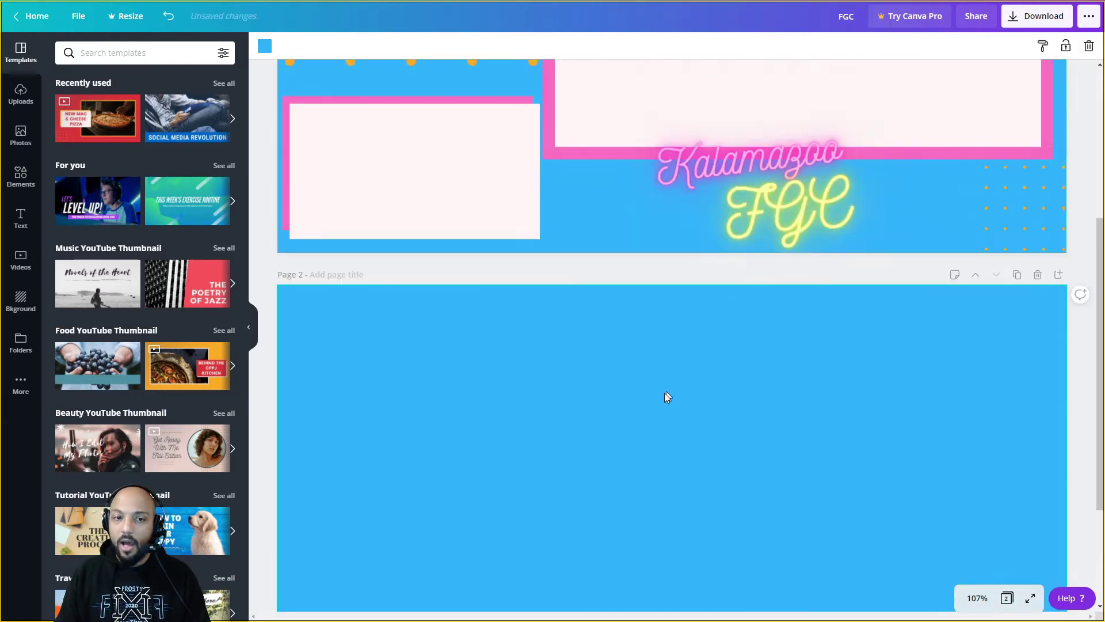
pyautogui.click(266, 48)
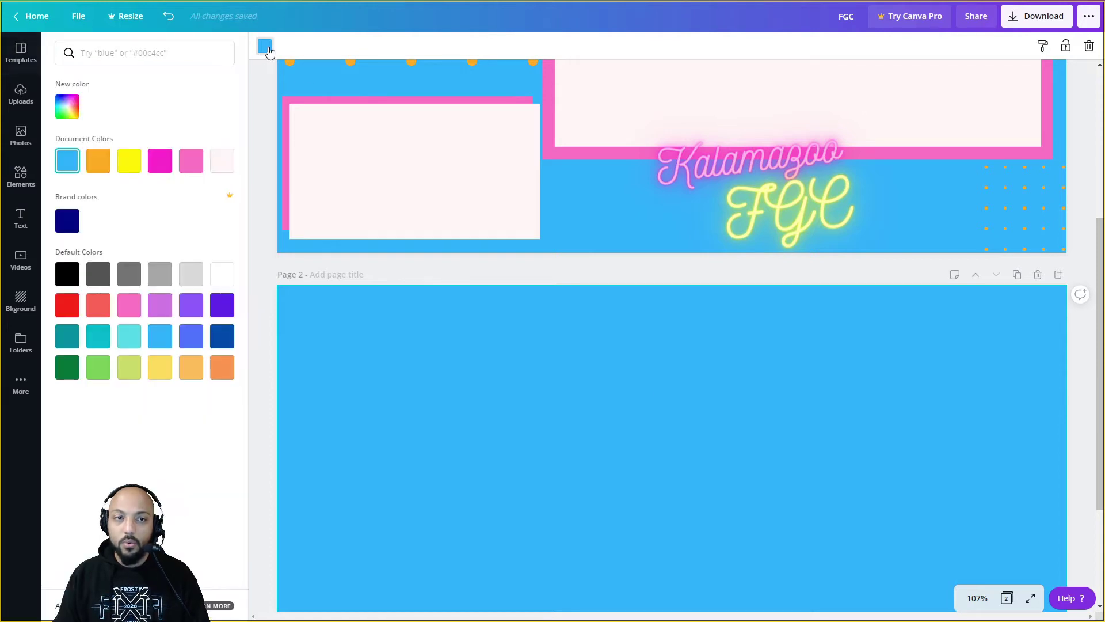
pyautogui.click(222, 164)
pyautogui.click(273, 278)
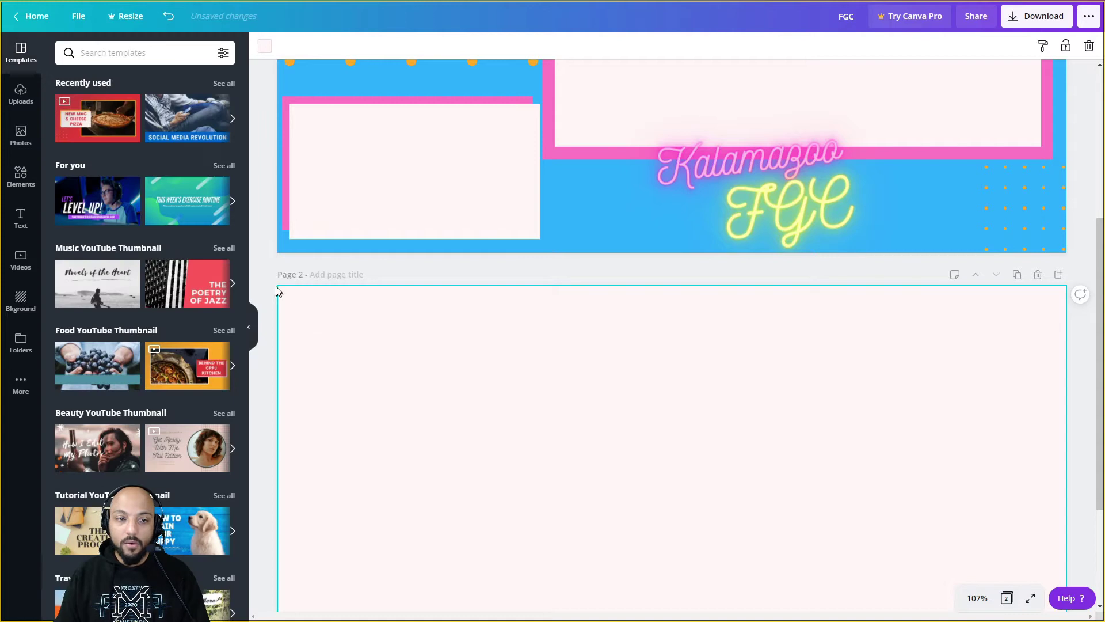
pyautogui.click(24, 178)
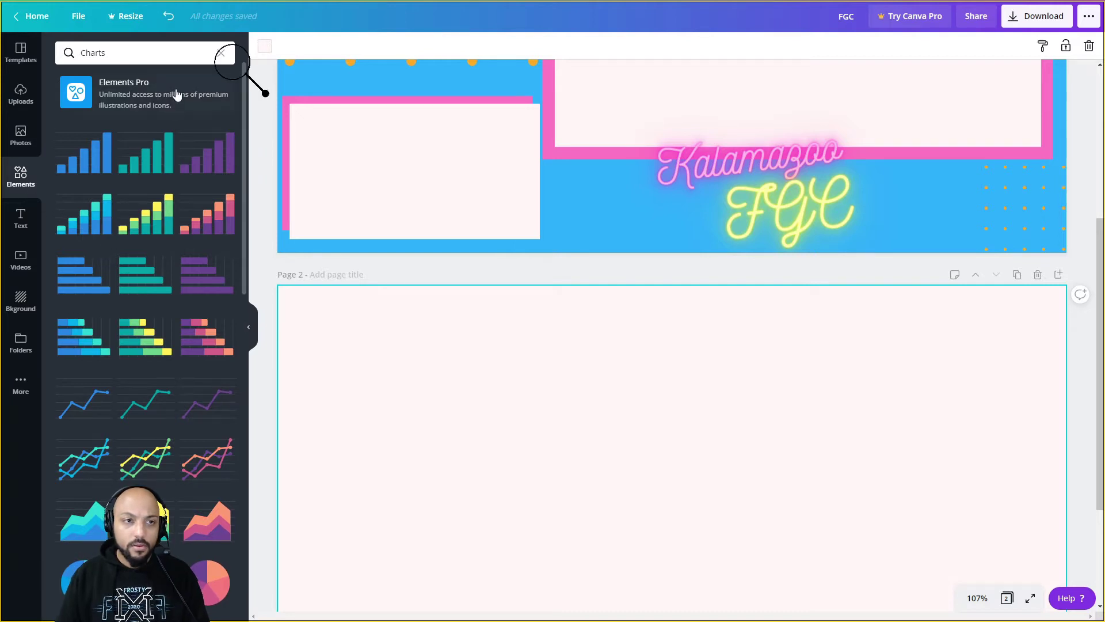
# Step: Add a square shape to page 2 and colour it light blue
pyautogui.click(221, 53)
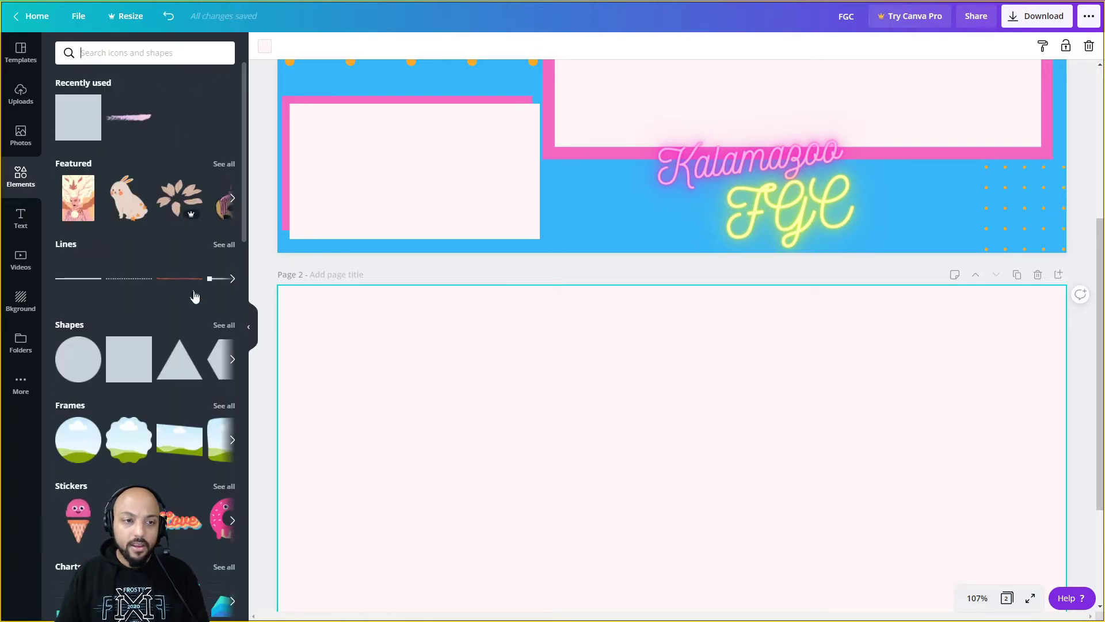
pyautogui.click(121, 373)
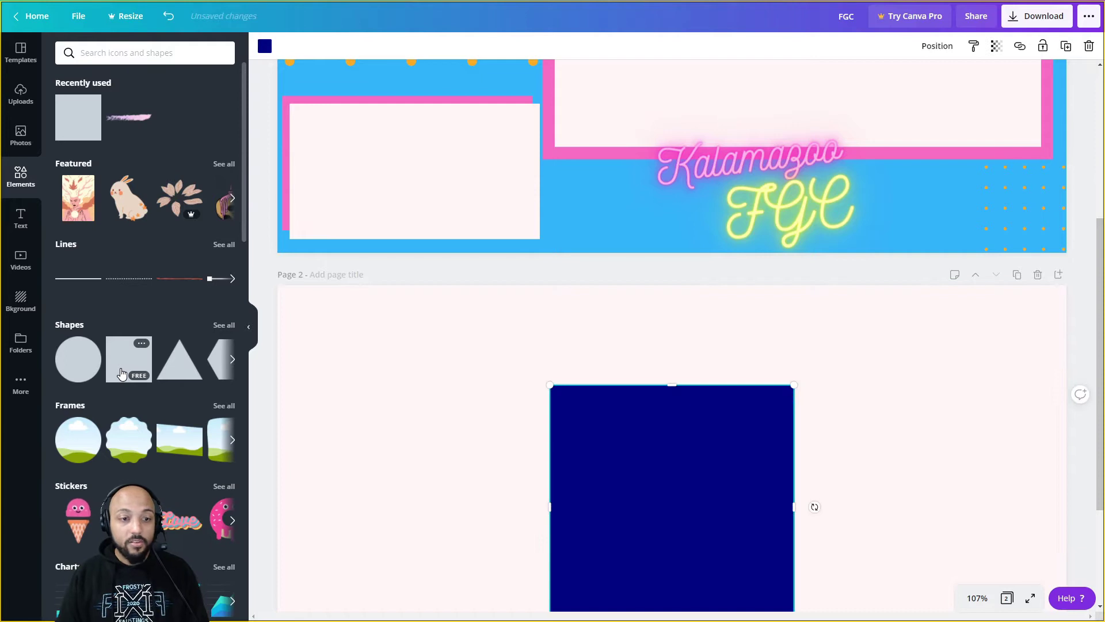
pyautogui.moveTo(648, 468); pyautogui.dragTo(509, 393)
pyautogui.click(265, 46)
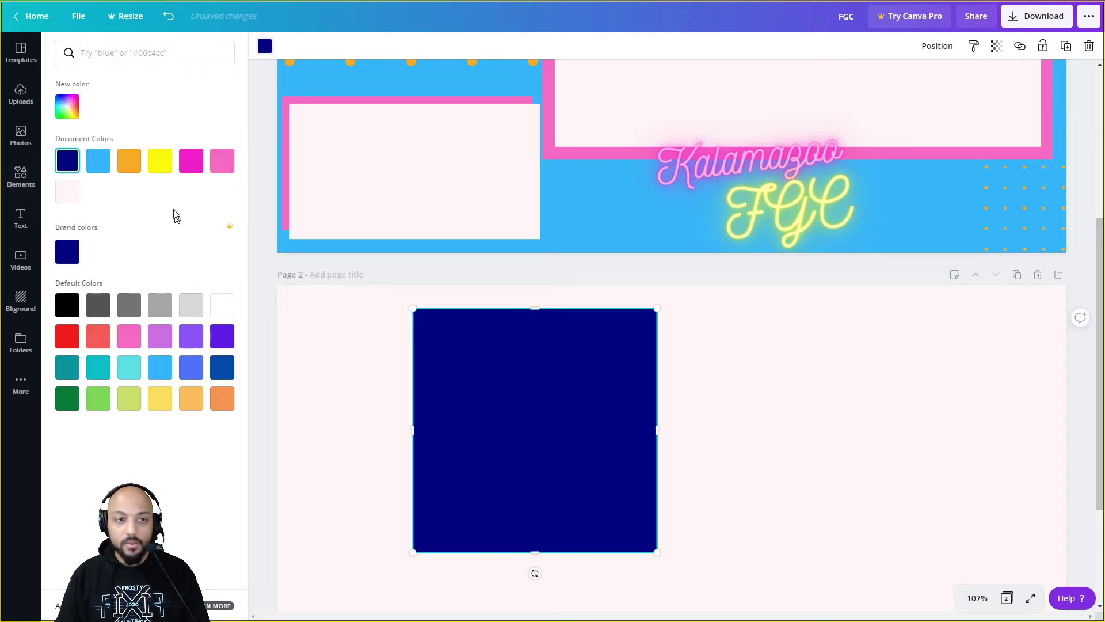
pyautogui.click(223, 161)
pyautogui.moveTo(425, 367); pyautogui.dragTo(353, 362)
pyautogui.click(98, 161)
# Step: Stretch the light blue square to cover the whole page
pyautogui.scroll(-3, 467, 314)
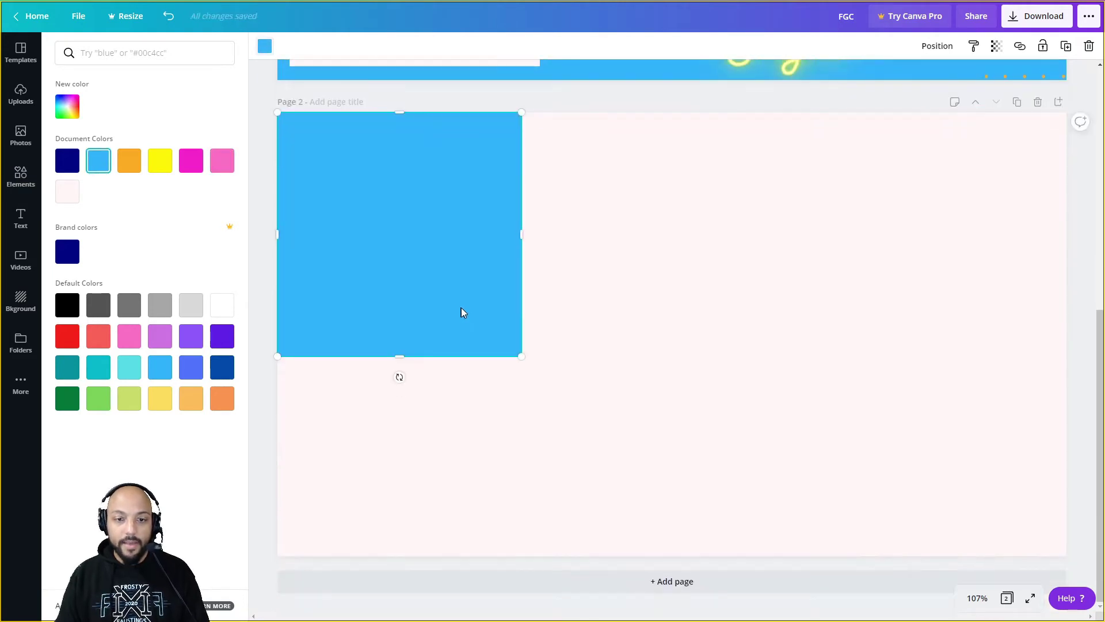
pyautogui.moveTo(518, 359); pyautogui.dragTo(798, 478)
pyautogui.moveTo(720, 333); pyautogui.dragTo(849, 336)
pyautogui.moveTo(560, 112); pyautogui.dragTo(524, 112)
pyautogui.moveTo(846, 335); pyautogui.dragTo(1067, 331)
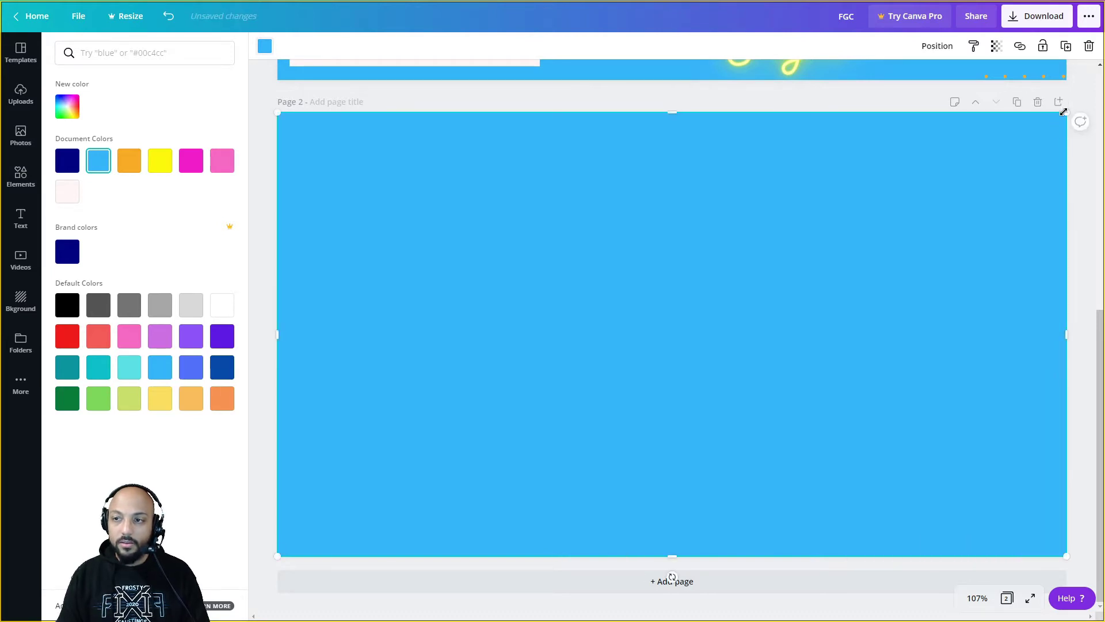
pyautogui.moveTo(1064, 112)
pyautogui.mouseDown()
pyautogui.moveTo(959, 235)
pyautogui.moveTo(547, 348)
pyautogui.moveTo(649, 277)
pyautogui.moveTo(681, 266)
pyautogui.moveTo(763, 285)
pyautogui.moveTo(490, 373)
pyautogui.moveTo(578, 320)
pyautogui.moveTo(651, 331)
pyautogui.moveTo(659, 344)
pyautogui.moveTo(451, 446)
pyautogui.moveTo(1073, 140)
pyautogui.moveTo(1070, 121)
pyautogui.mouseUp()
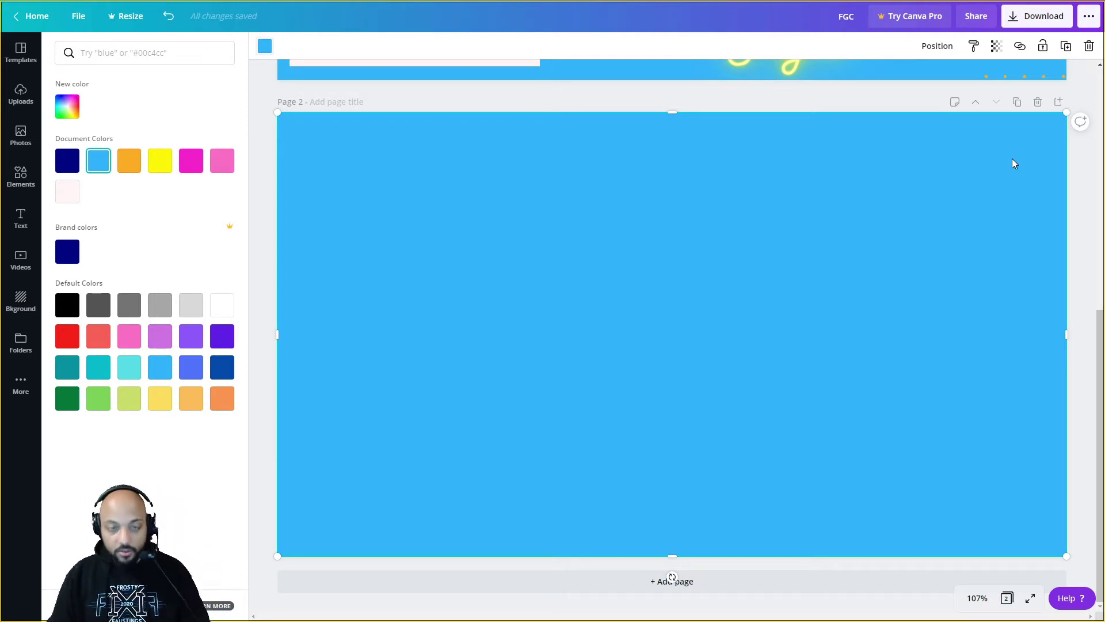
# Step: Copy and paste the blue rectangle, then shrink the copy into the bottom-left corner
pyautogui.rightClick(743, 195)
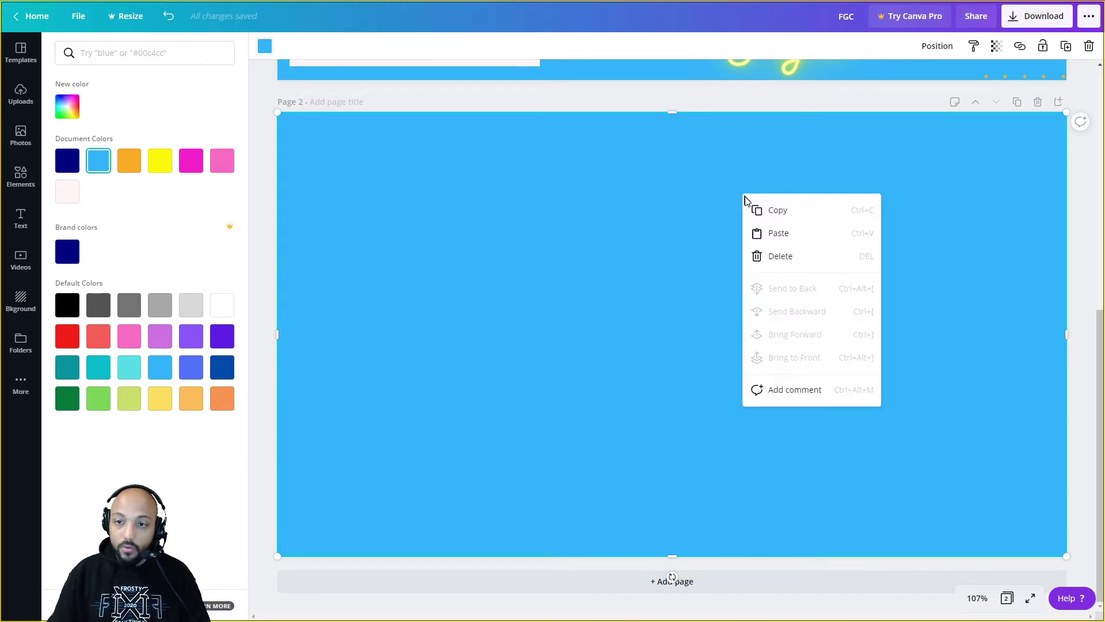
pyautogui.click(779, 211)
pyautogui.hotkey('ctrl', 'v')
pyautogui.moveTo(710, 224); pyautogui.dragTo(667, 236)
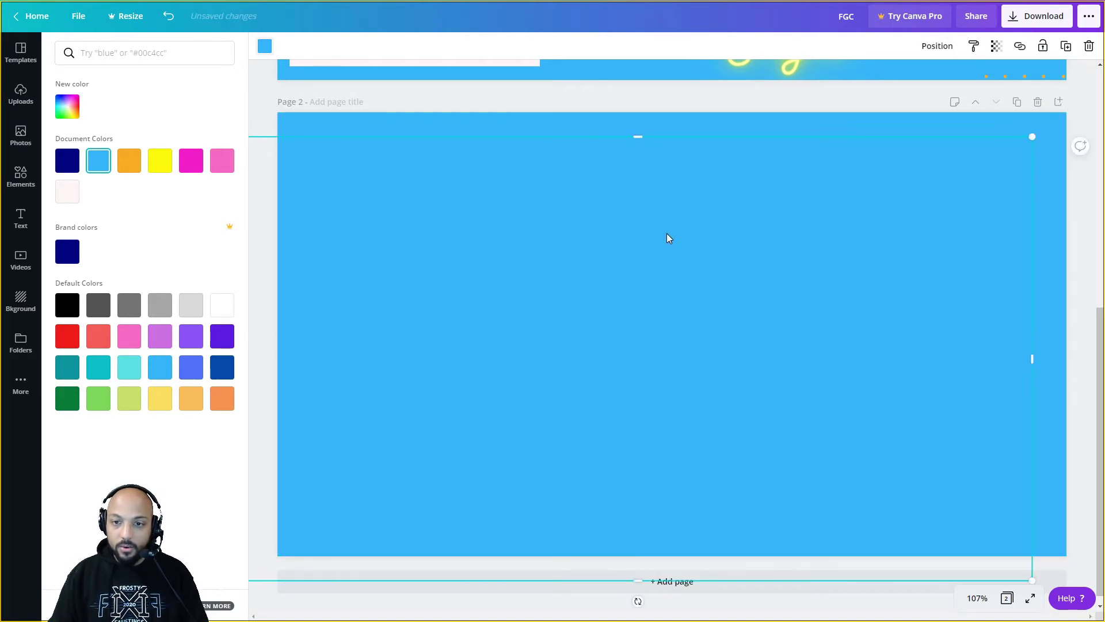
pyautogui.rightClick(666, 233)
pyautogui.click(731, 282)
pyautogui.moveTo(609, 212); pyautogui.dragTo(657, 209)
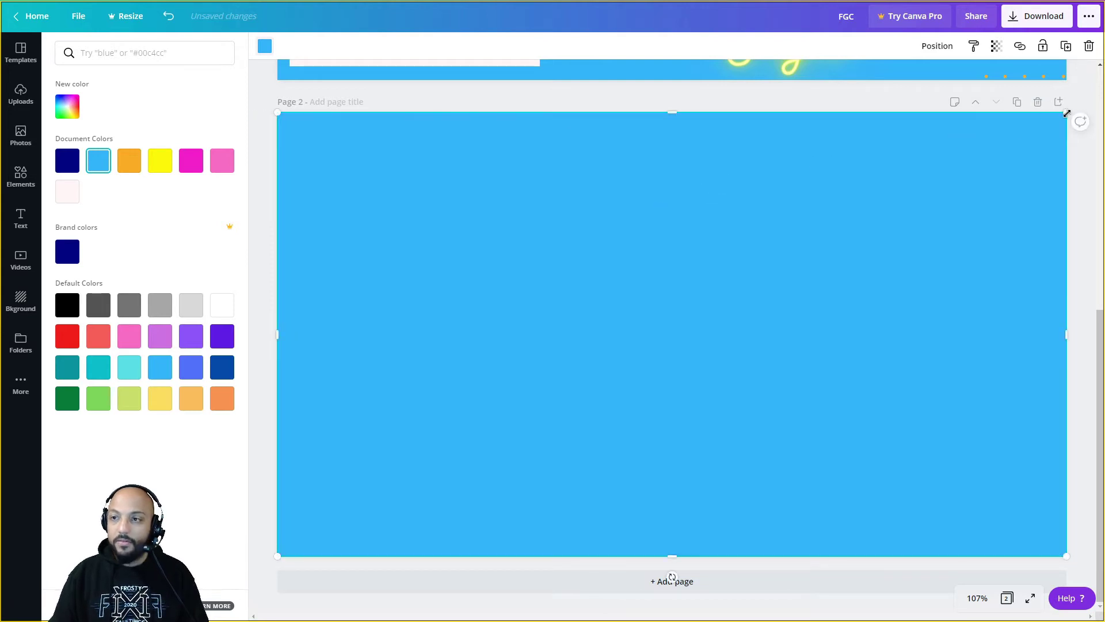
pyautogui.moveTo(1067, 114); pyautogui.dragTo(440, 415)
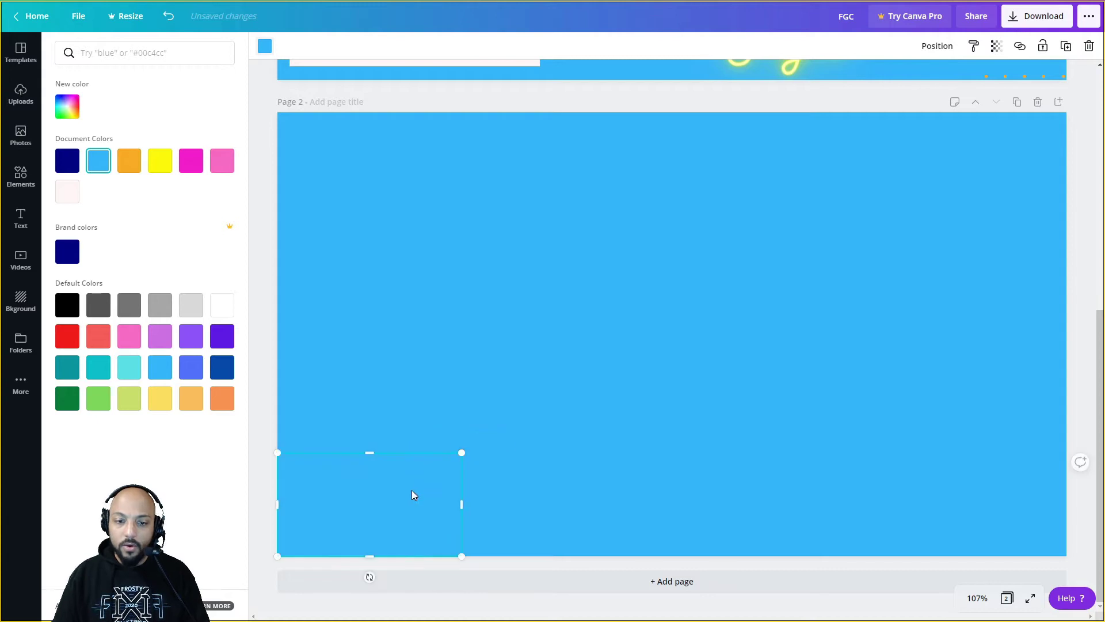
# Step: Colour the small rectangle pink and nudge it slightly inset from the edges
pyautogui.click(270, 46)
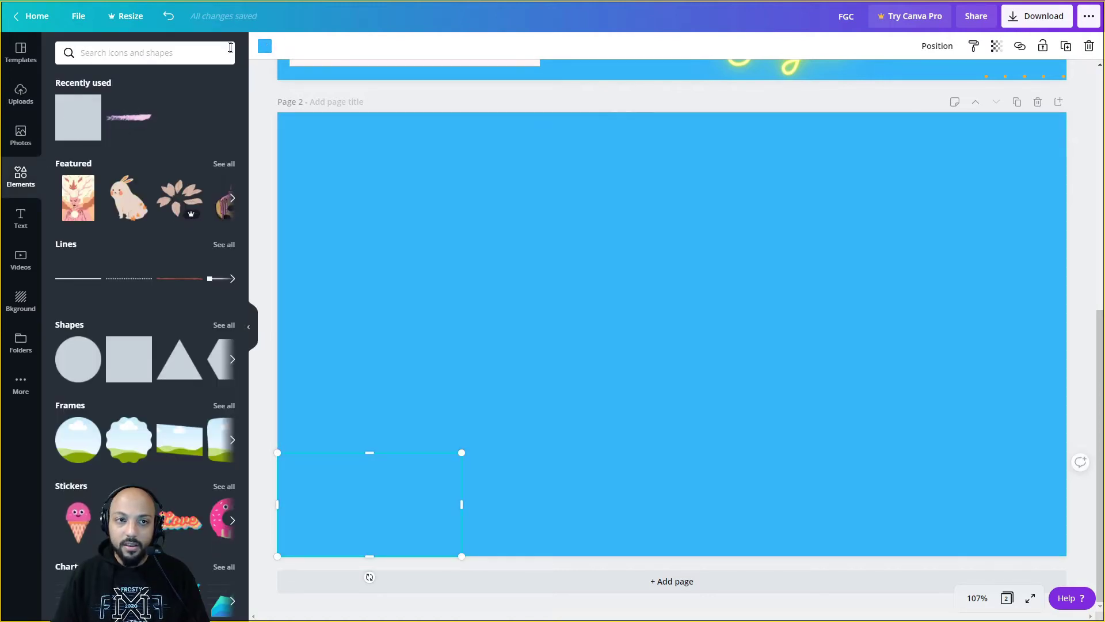
pyautogui.click(265, 46)
pyautogui.click(191, 160)
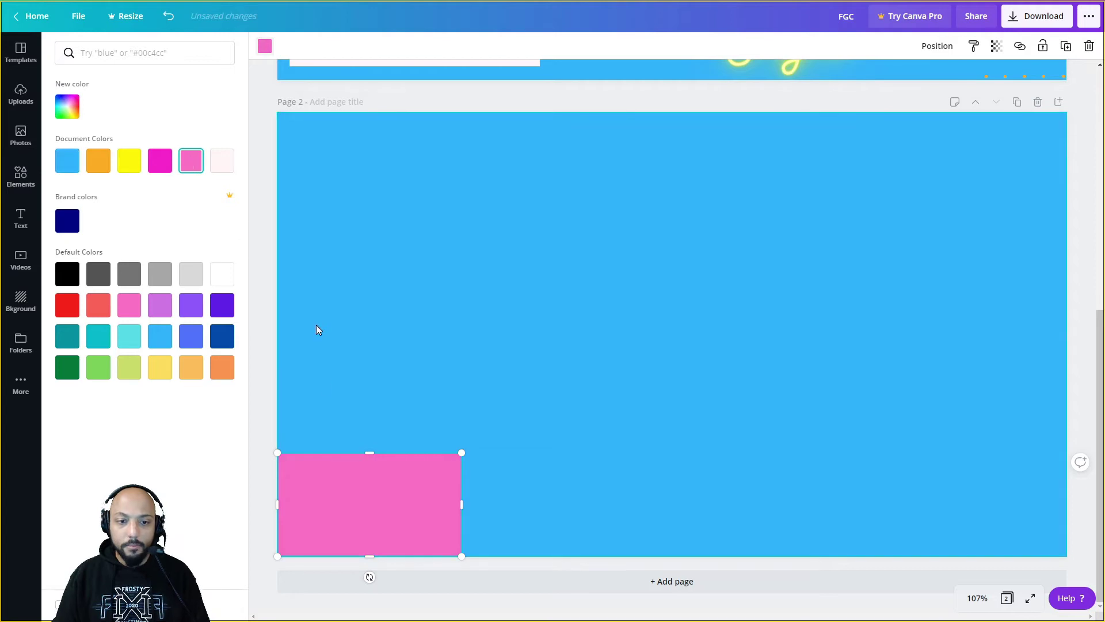
pyautogui.moveTo(462, 452)
pyautogui.mouseDown()
pyautogui.moveTo(475, 444)
pyautogui.moveTo(445, 465)
pyautogui.mouseUp()
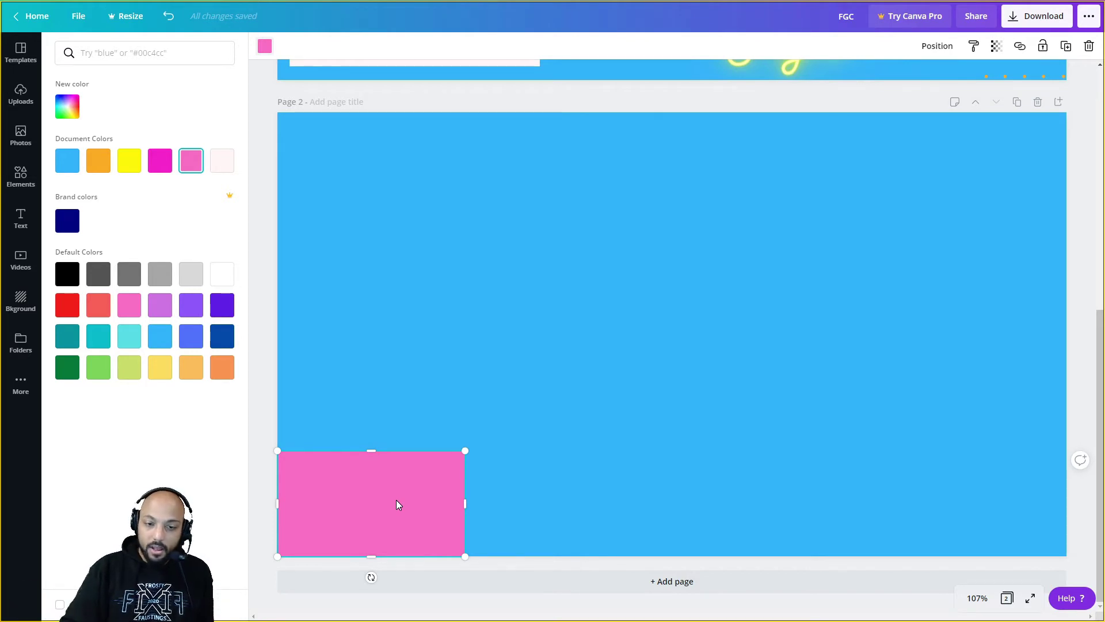
pyautogui.press('Up')
pyautogui.press('Up')
pyautogui.press('Up')
pyautogui.press('Up')
pyautogui.press('Up')
pyautogui.press('Up')
pyautogui.press('Up')
pyautogui.press('Up')
pyautogui.press('Right')
pyautogui.press('Right')
pyautogui.press('Right')
pyautogui.press('Right')
pyautogui.press('Right')
pyautogui.press('Right')
pyautogui.press('Right')
pyautogui.press('Up')
pyautogui.press('Up')
pyautogui.press('Up')
pyautogui.press('Right')
pyautogui.press('Right')
pyautogui.press('Right')
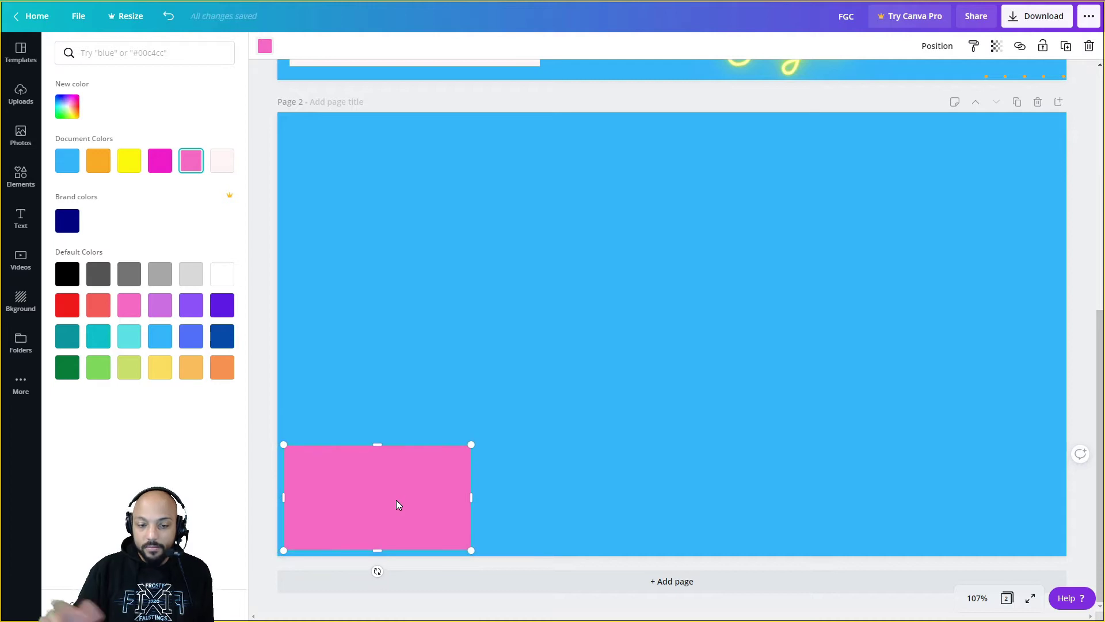
pyautogui.press('Escape')
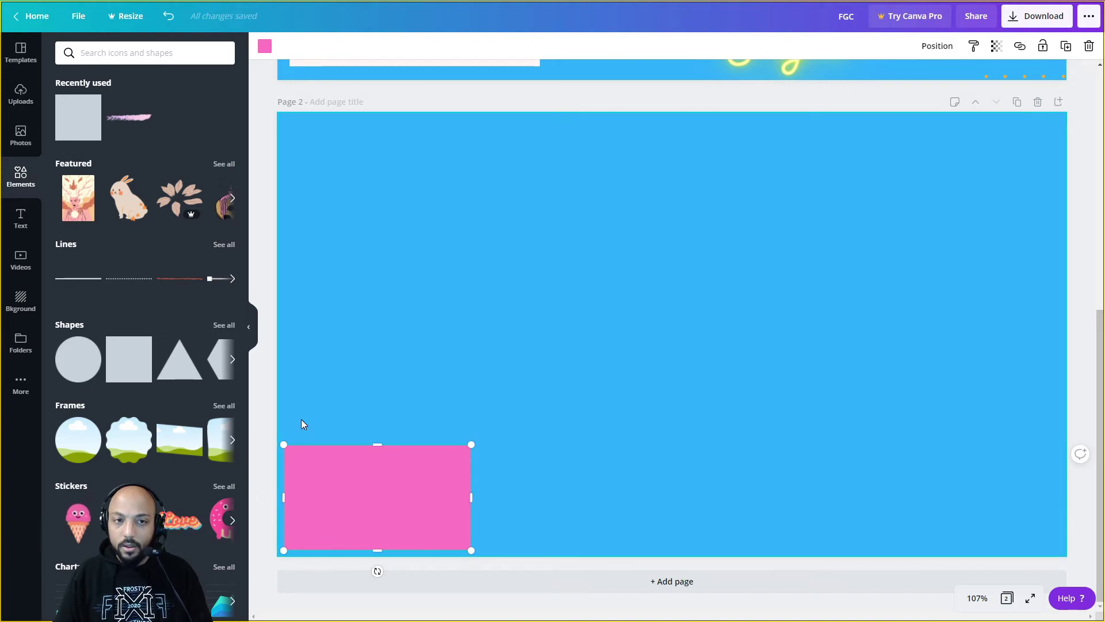
# Step: Shrink the page-sized blue rectangle into a large upper-right block and colour it pink
pyautogui.click(479, 426)
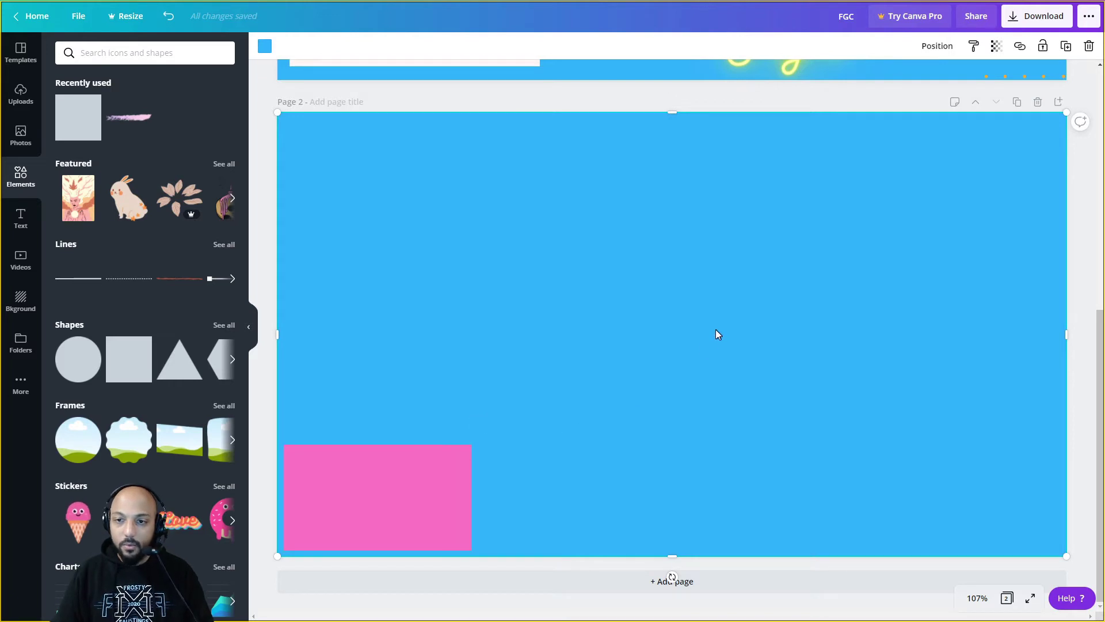
pyautogui.moveTo(715, 334); pyautogui.dragTo(710, 334)
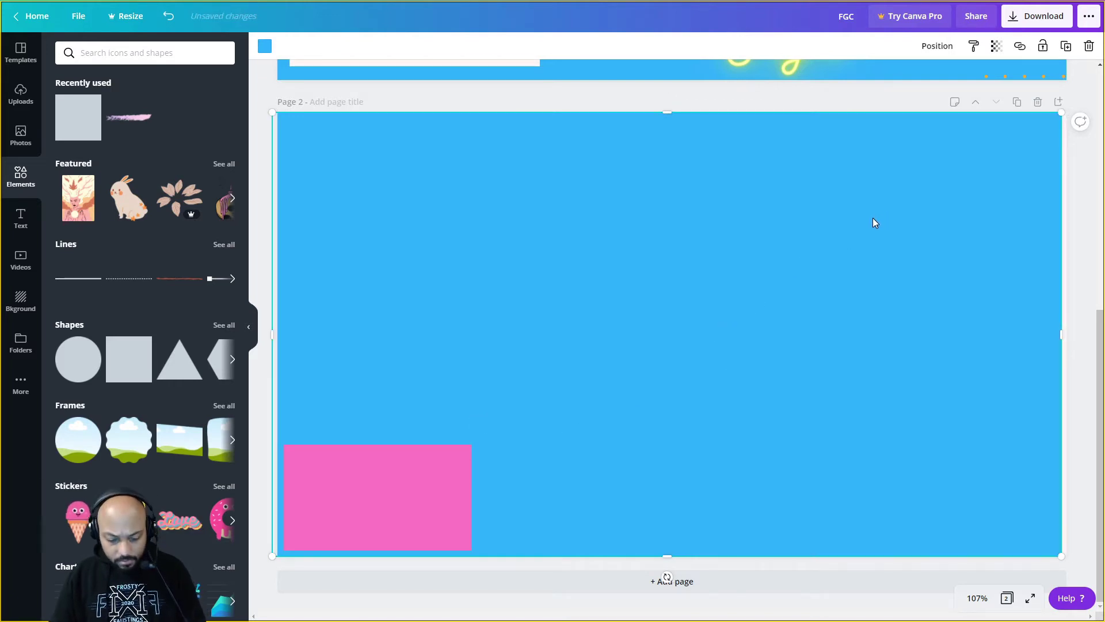
pyautogui.hotkey('ctrl', 'z')
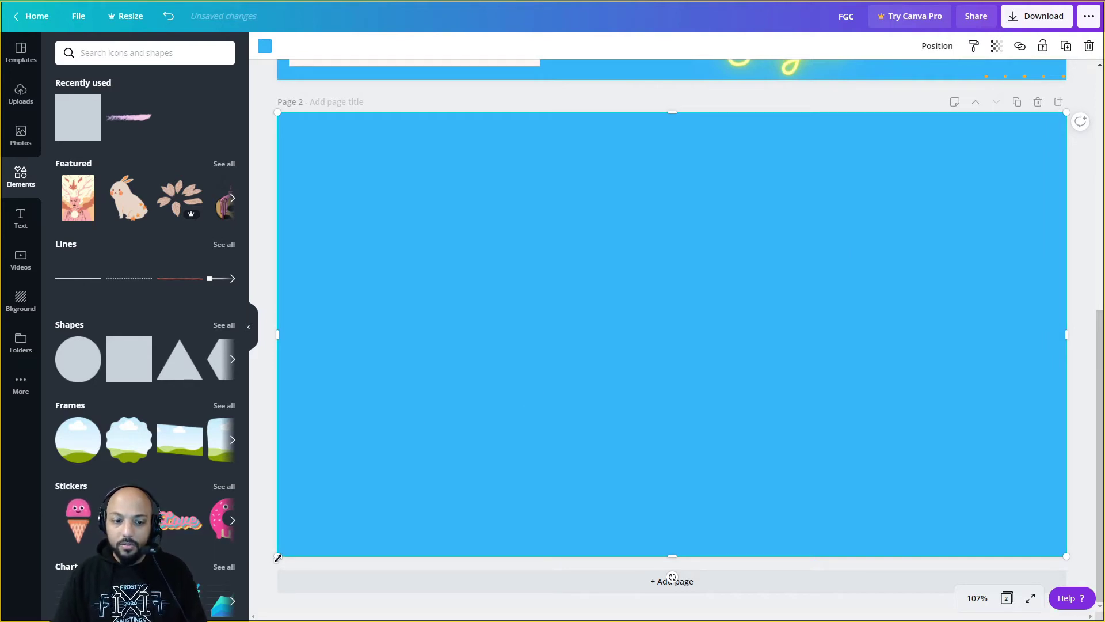
pyautogui.moveTo(277, 558); pyautogui.dragTo(478, 444)
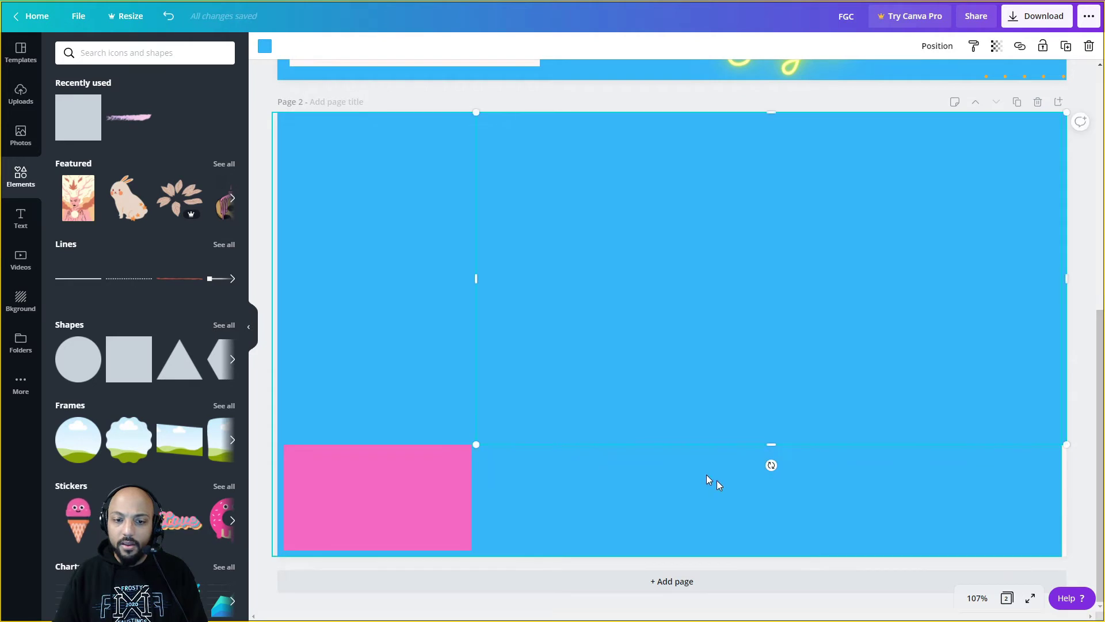
pyautogui.click(266, 46)
pyautogui.click(191, 160)
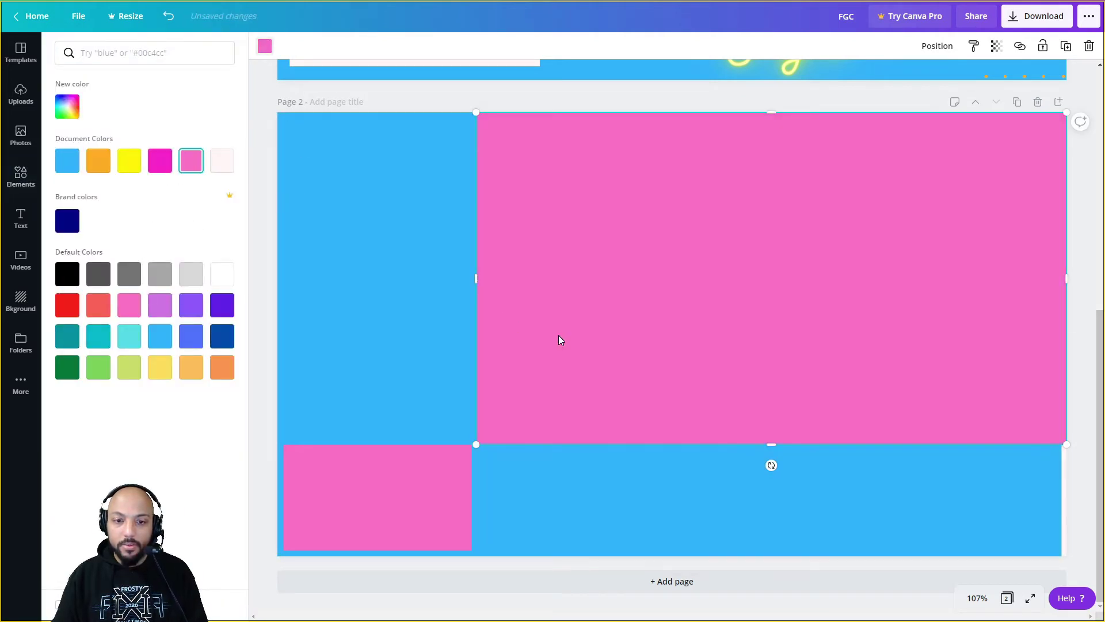
pyautogui.click(258, 317)
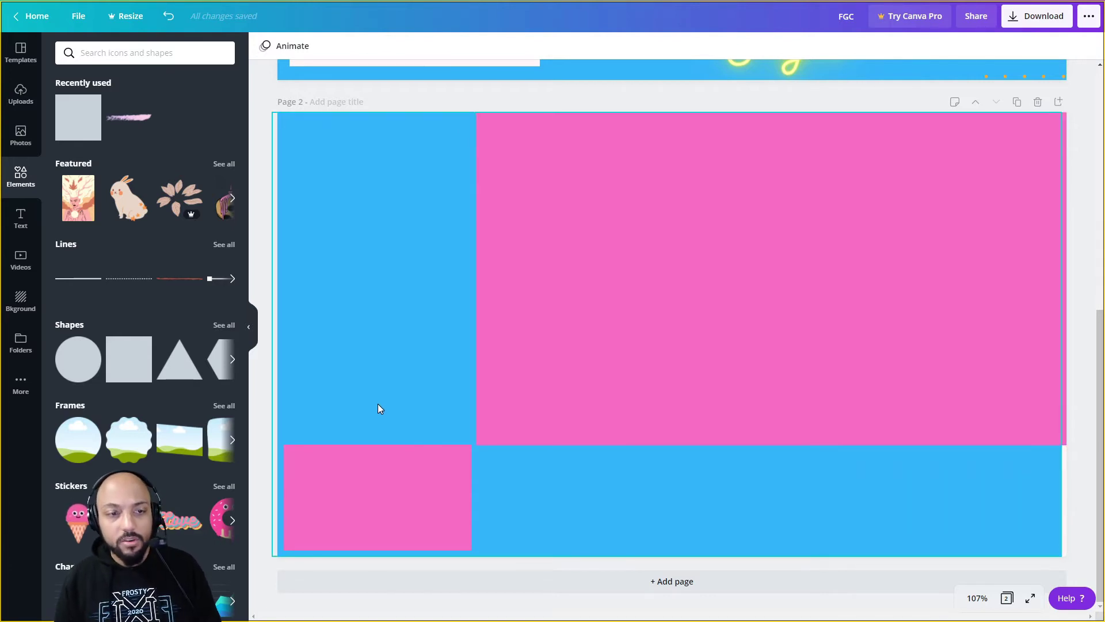
pyautogui.press('Tab')
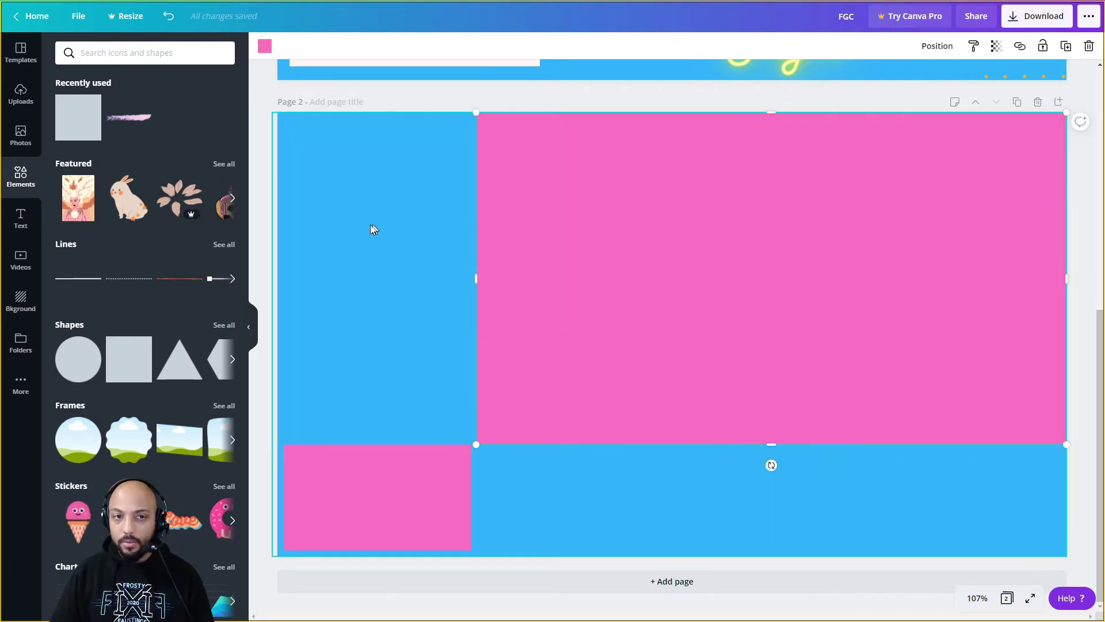
pyautogui.click(291, 286)
pyautogui.moveTo(280, 334); pyautogui.dragTo(280, 334)
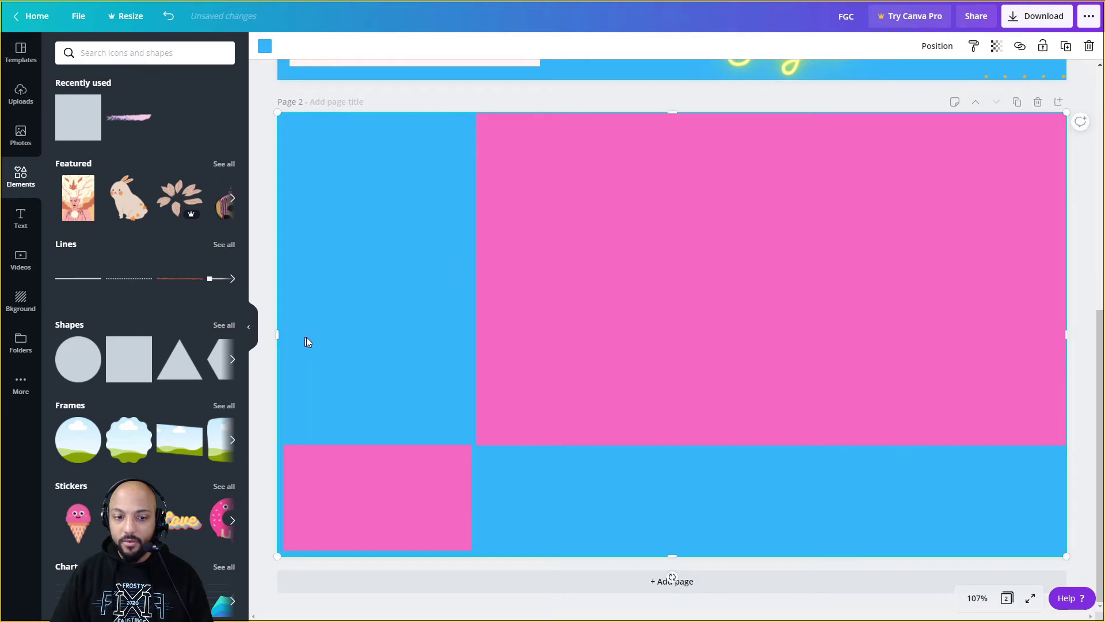
pyautogui.click(582, 312)
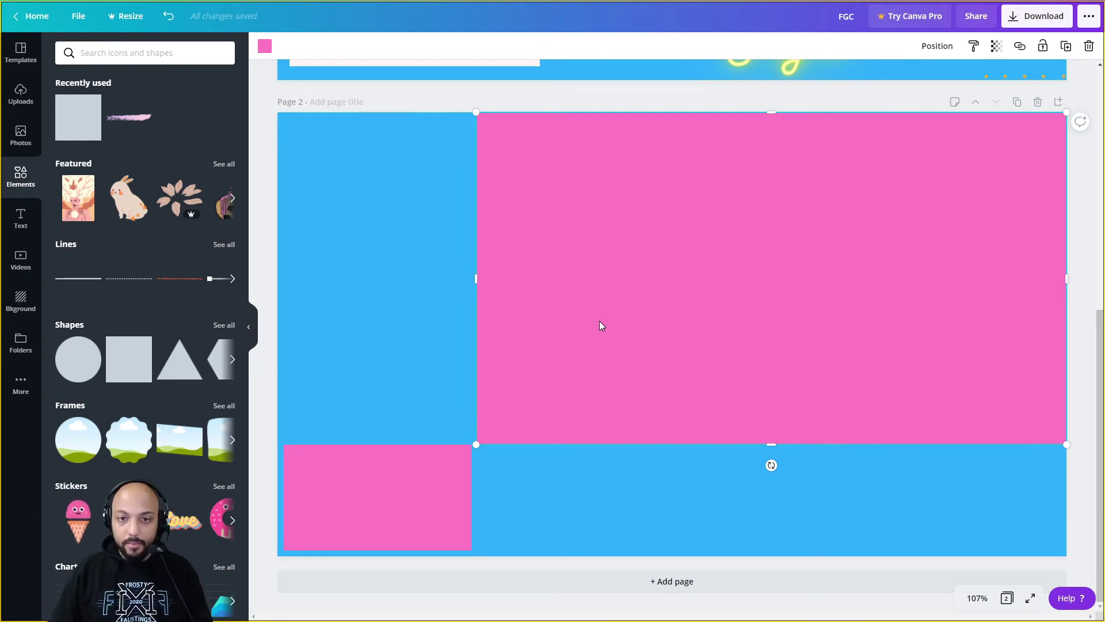
# Step: Turn the large rectangle green and shrink it to show a thin pink frame
pyautogui.moveTo(595, 323); pyautogui.dragTo(586, 319)
pyautogui.click(263, 47)
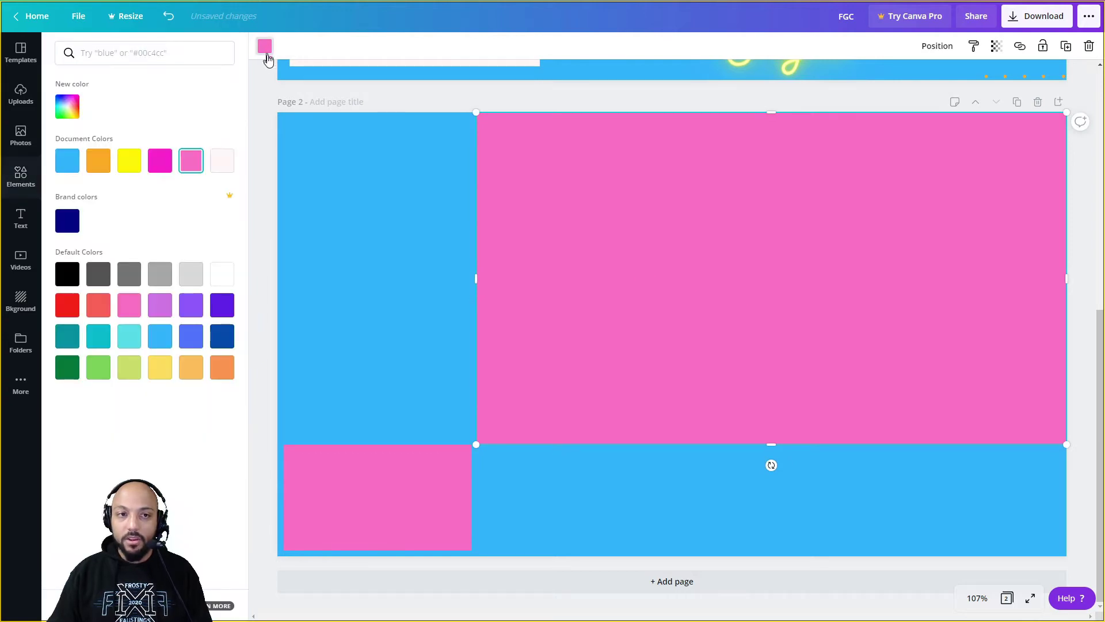
pyautogui.click(97, 380)
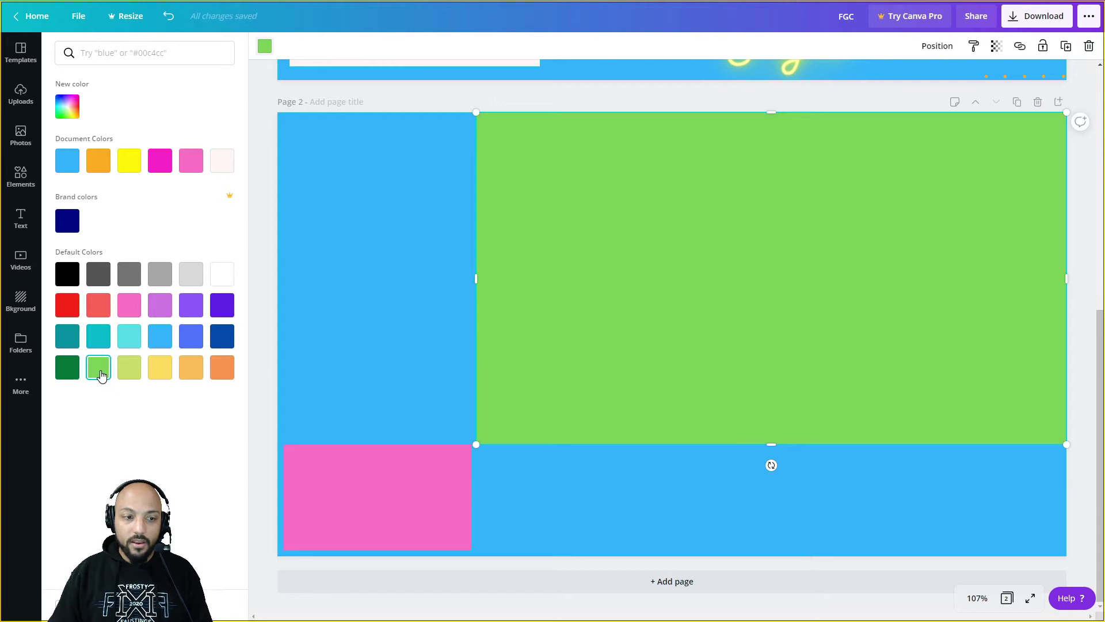
pyautogui.click(101, 375)
pyautogui.moveTo(477, 449); pyautogui.dragTo(492, 438)
pyautogui.hotkey('ctrl', 'z')
pyautogui.moveTo(639, 357); pyautogui.dragTo(631, 360)
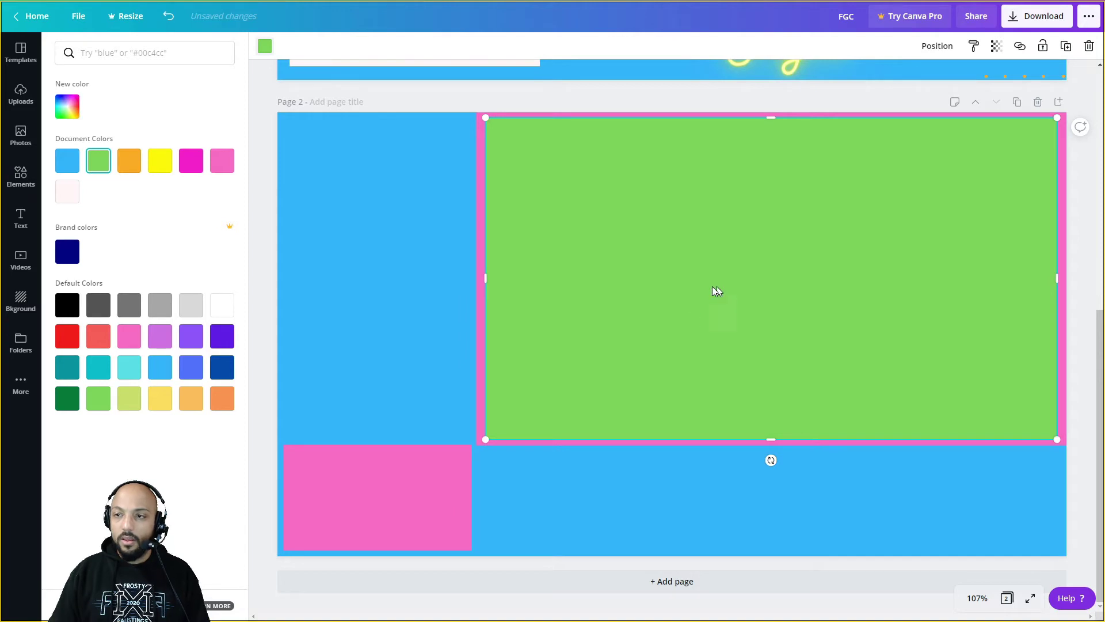
# Step: Make the bottom-left box green and shrink it inside a pink border
pyautogui.click(445, 346)
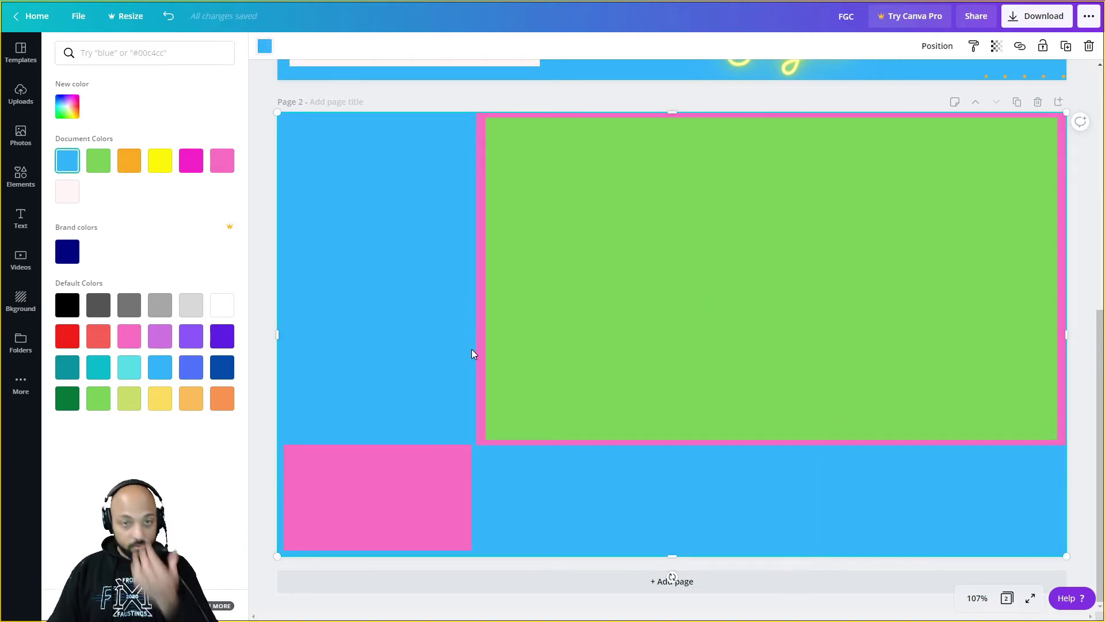
pyautogui.click(340, 455)
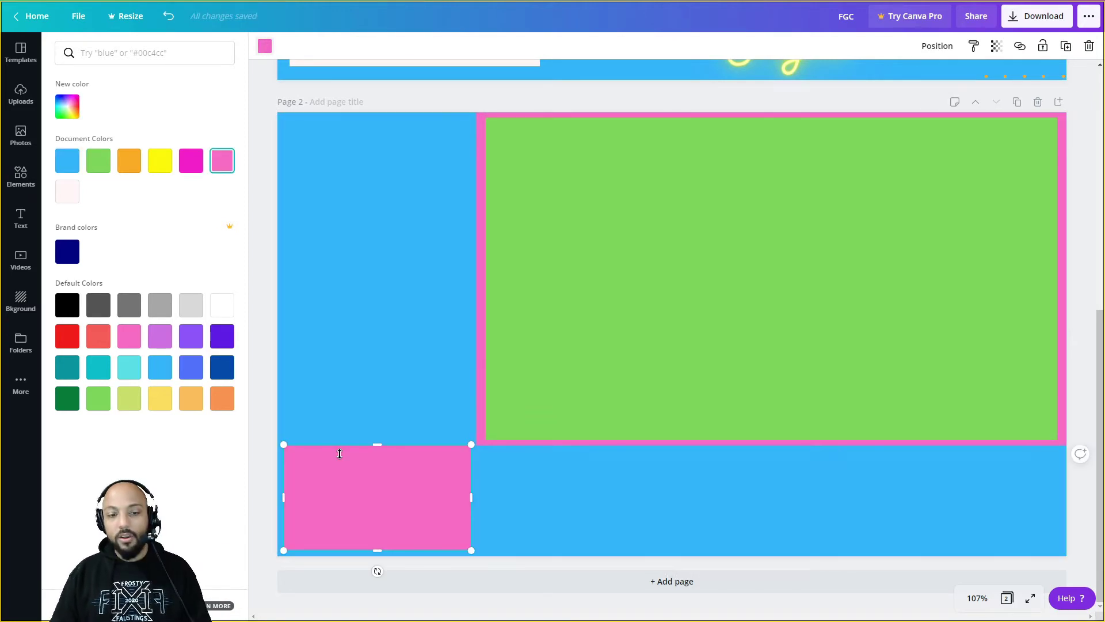
pyautogui.moveTo(365, 474); pyautogui.dragTo(369, 487)
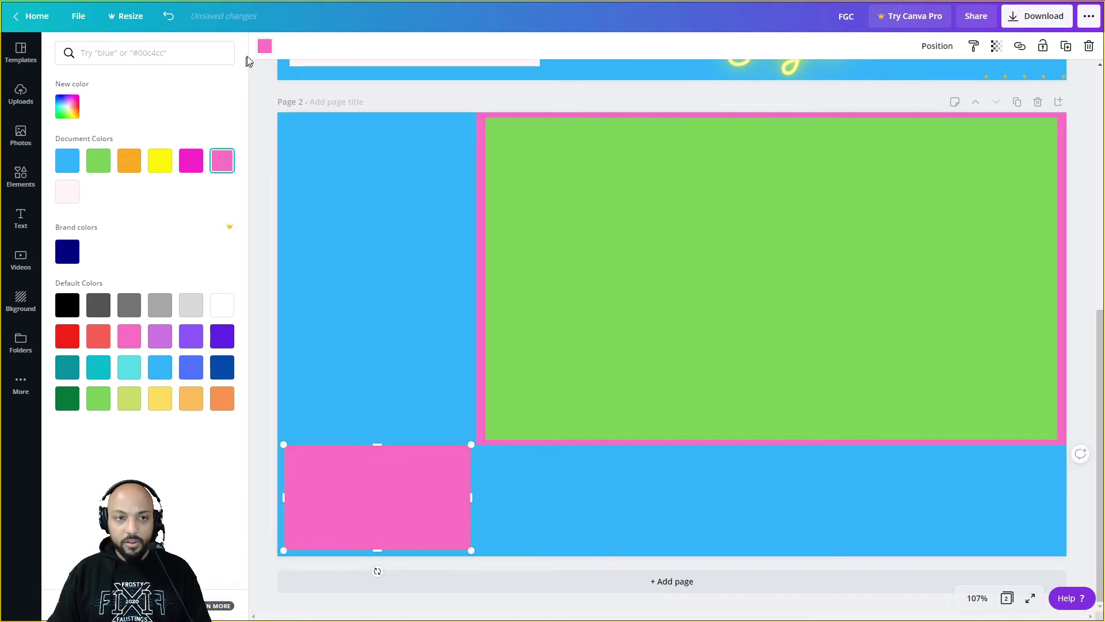
pyautogui.click(98, 161)
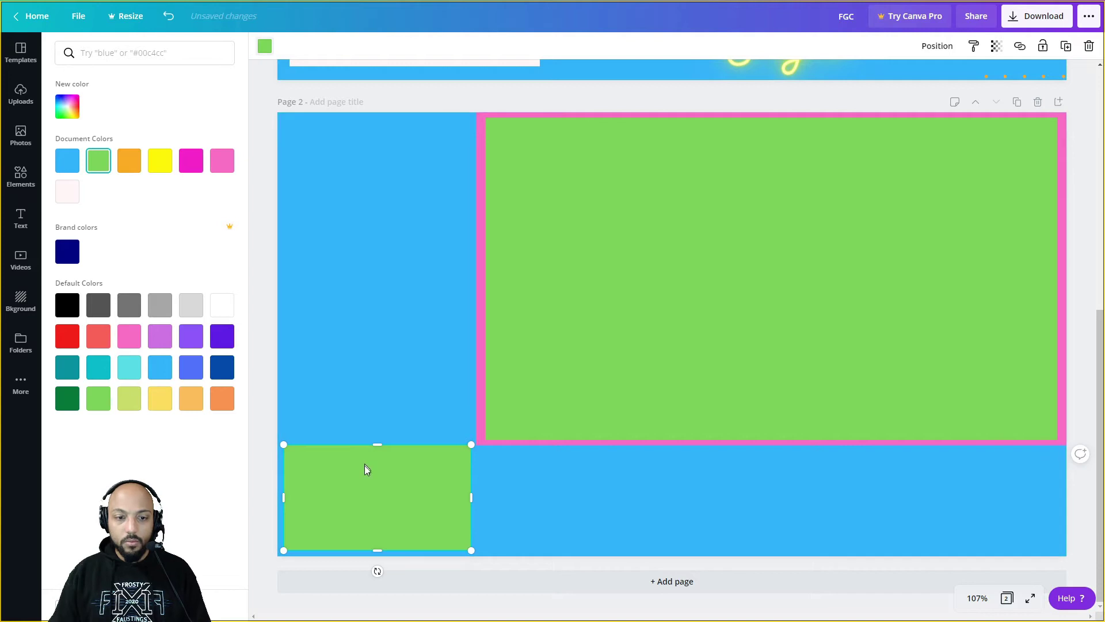
pyautogui.moveTo(284, 444); pyautogui.dragTo(321, 471)
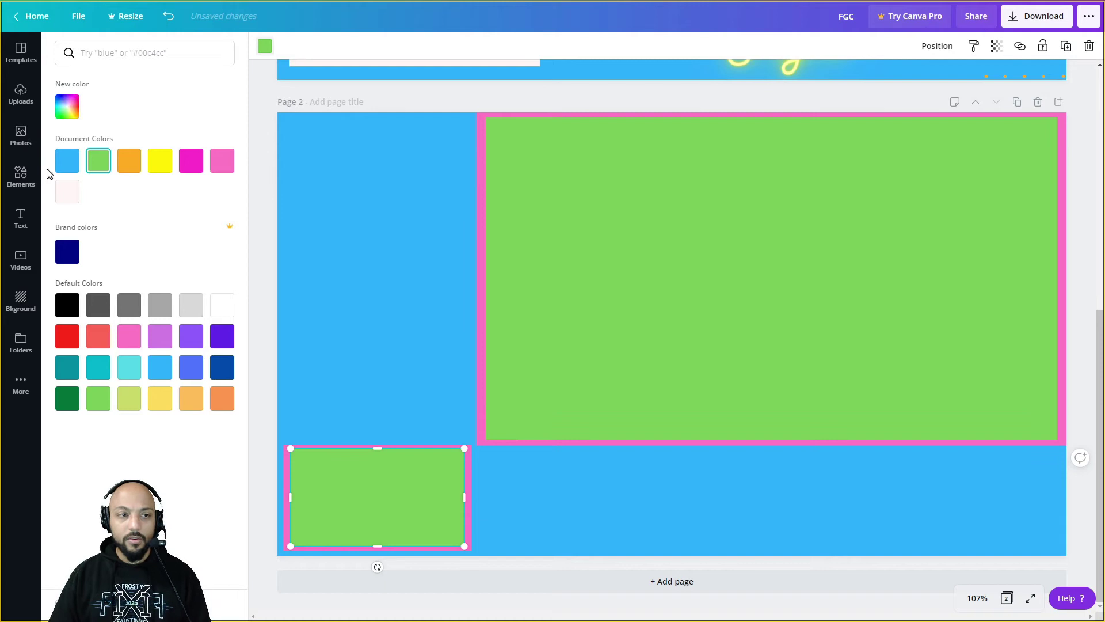
# Step: Place a square and stretch it into a 57 px high blue band across the panel top
pyautogui.click(21, 172)
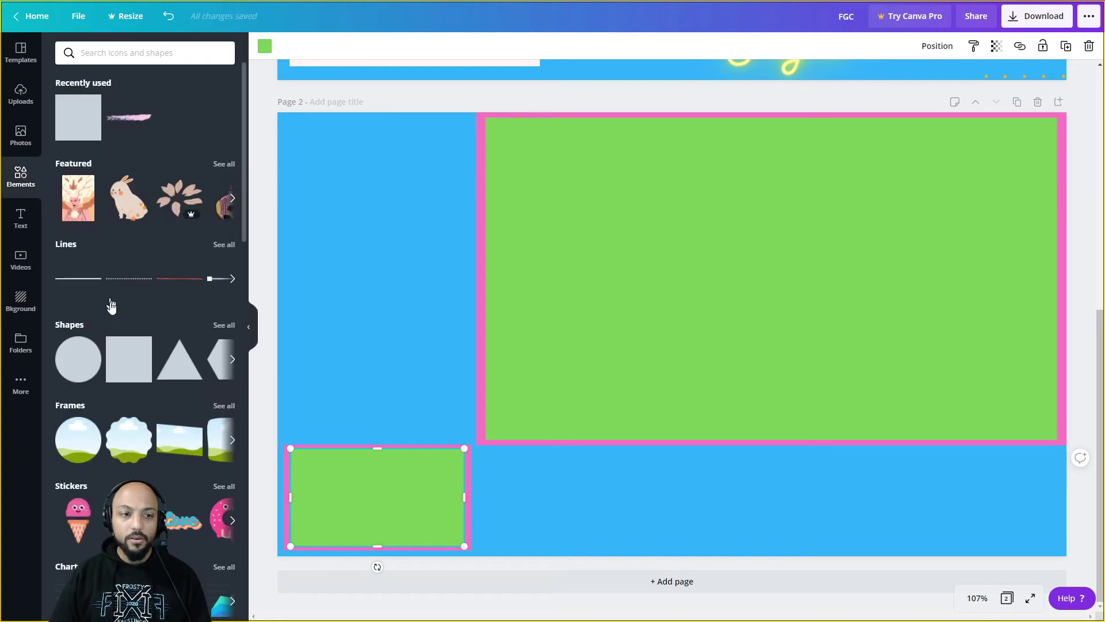
pyautogui.click(66, 326)
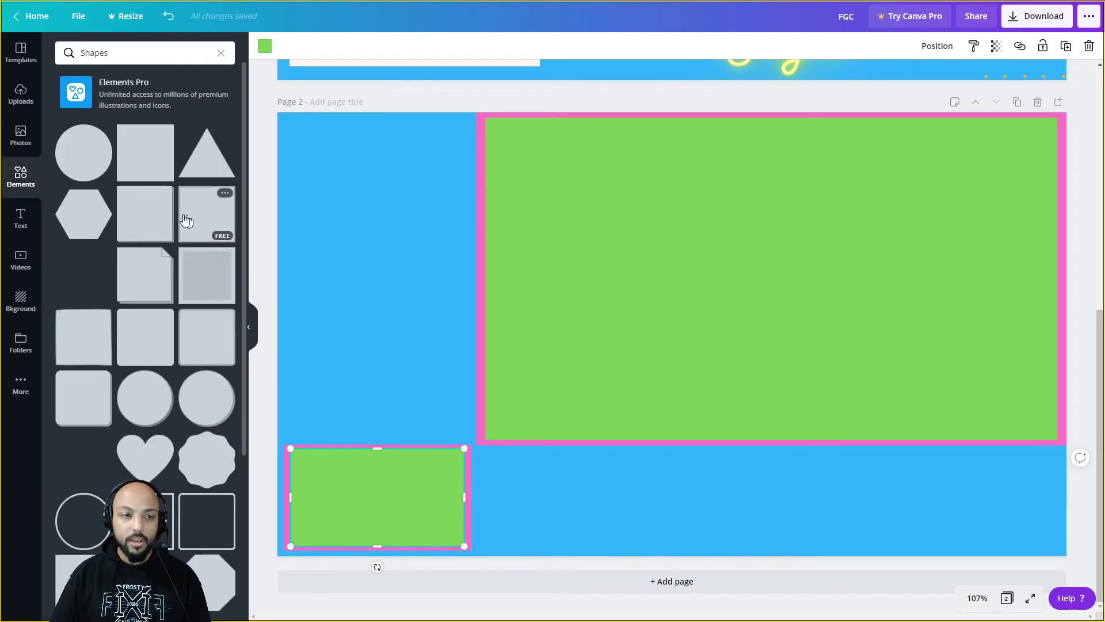
pyautogui.scroll(-10, 167, 247)
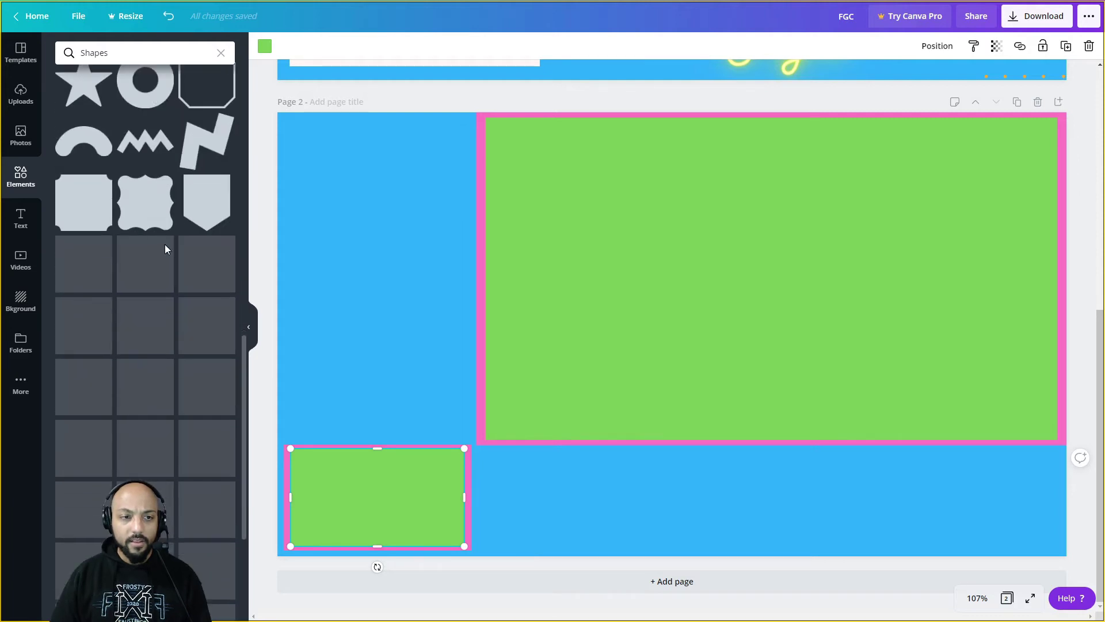
pyautogui.scroll(3, 165, 246)
pyautogui.scroll(-5, 165, 248)
pyautogui.scroll(5, 144, 248)
pyautogui.moveTo(144, 189); pyautogui.dragTo(701, 190)
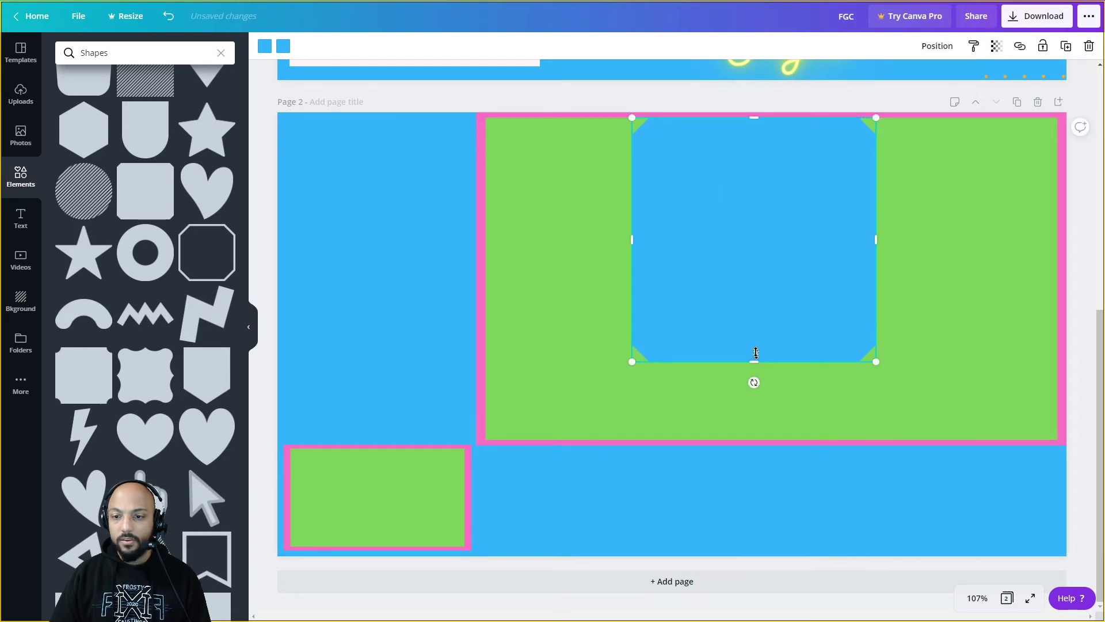
pyautogui.moveTo(754, 326); pyautogui.dragTo(751, 138)
pyautogui.moveTo(632, 135); pyautogui.dragTo(486, 144)
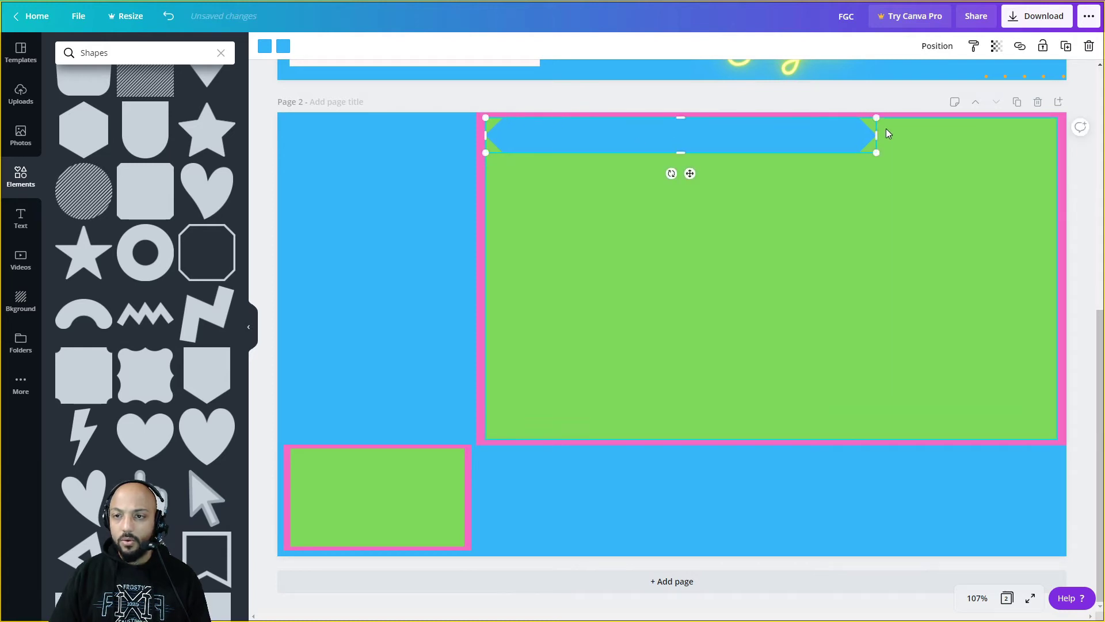
pyautogui.moveTo(877, 133); pyautogui.dragTo(1055, 128)
# Step: Type 'The Philocypher Show' into a new text box below the banner
pyautogui.write('text')
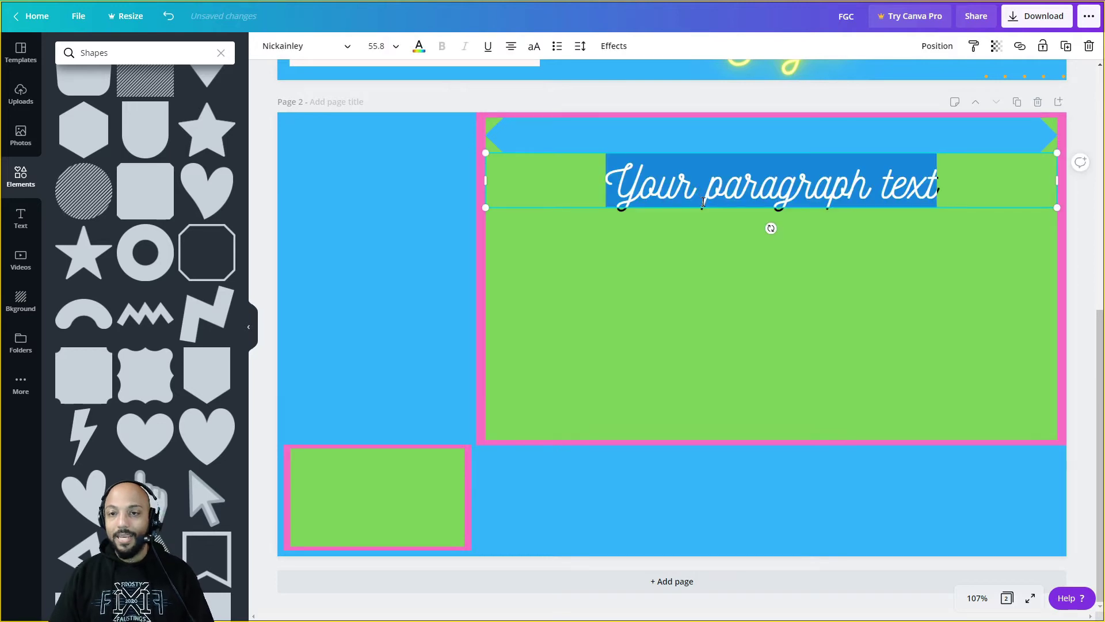
pyautogui.write('The Ph')
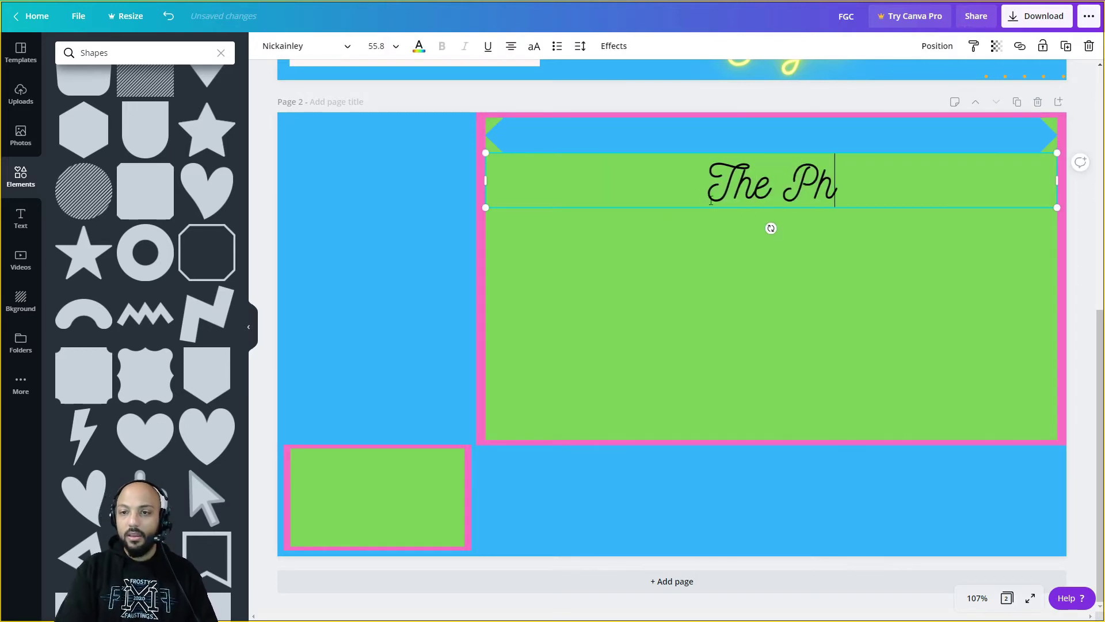
pyautogui.write('ilocypher Show')
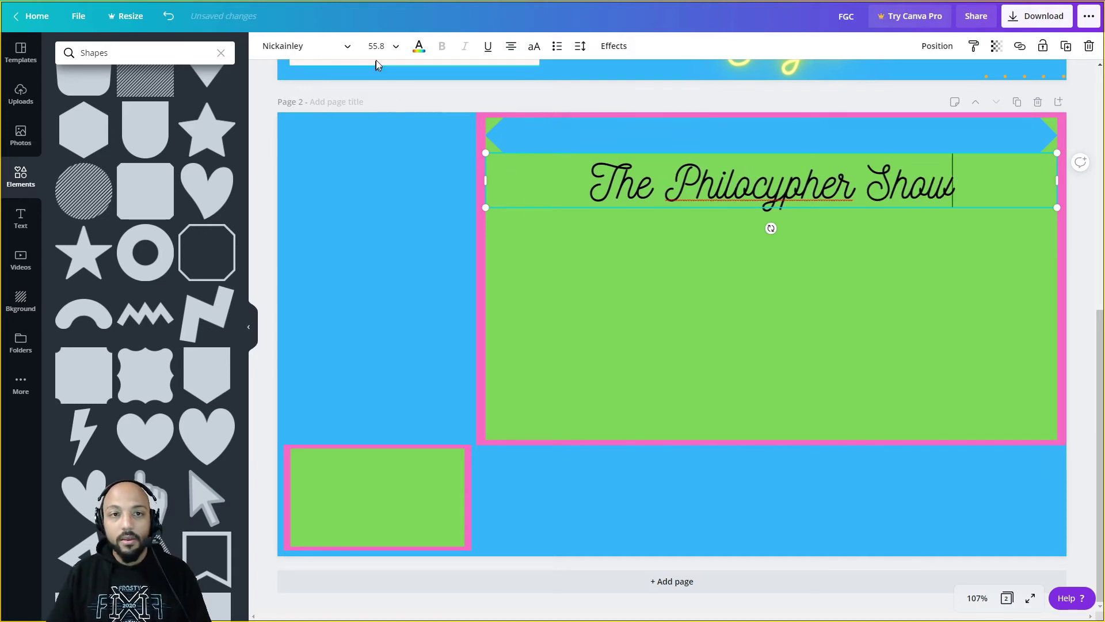
# Step: Set the title to Horizon font, centre-aligned, green, and move it onto the banner
pyautogui.click(307, 47)
pyautogui.click(94, 225)
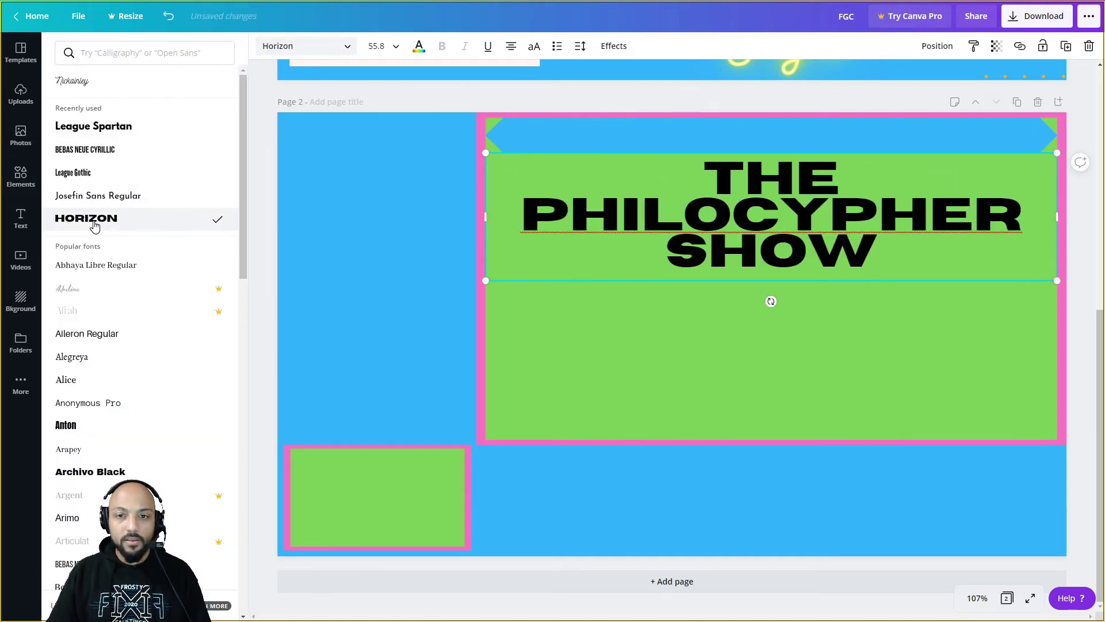
pyautogui.hotkey('ctrl', 'a')
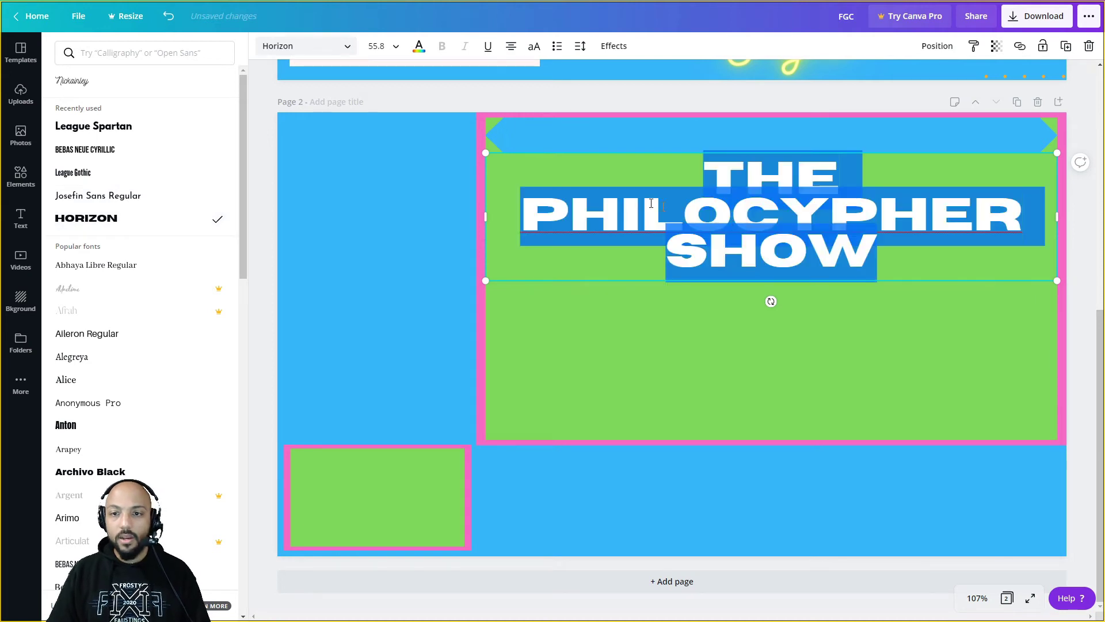
pyautogui.click(377, 47)
pyautogui.click(382, 212)
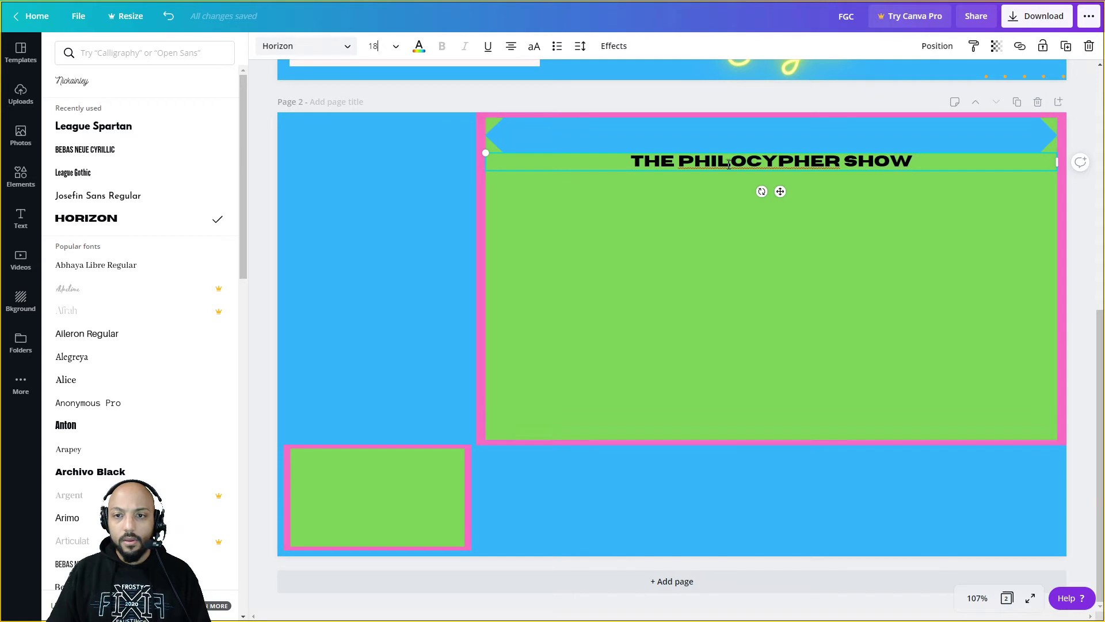
pyautogui.moveTo(778, 189); pyautogui.dragTo(780, 165)
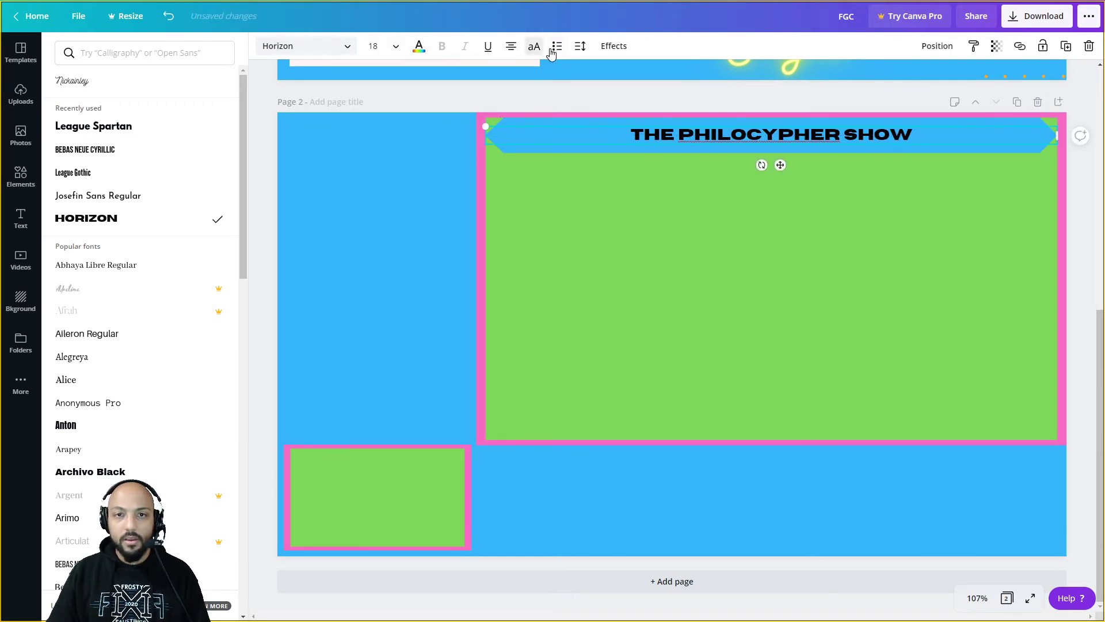
pyautogui.click(512, 48)
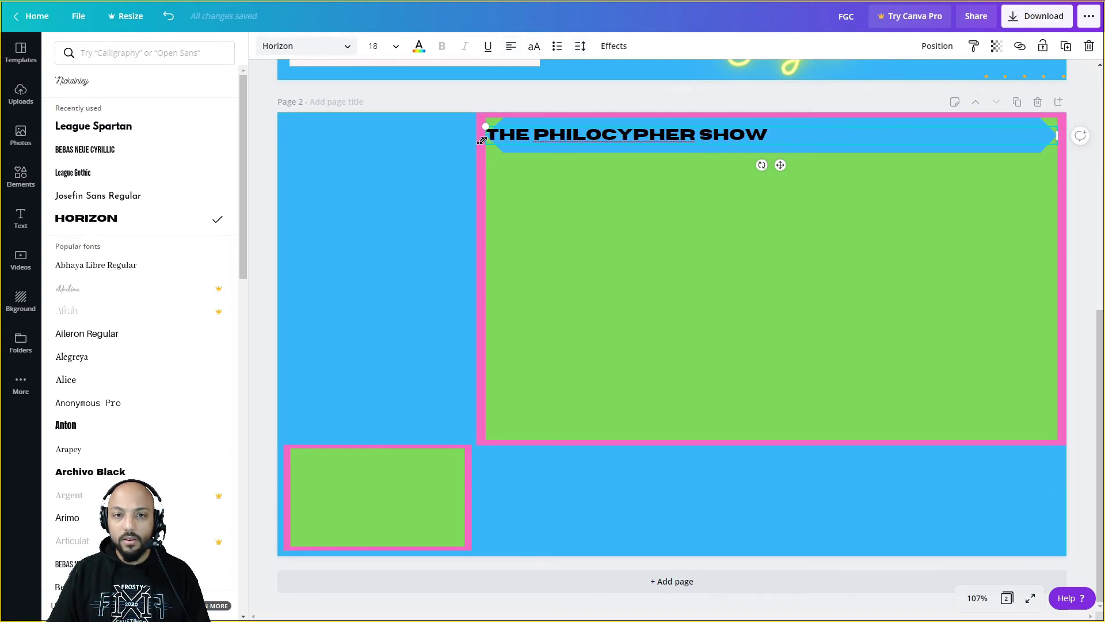
pyautogui.click(511, 46)
pyautogui.click(511, 46)
pyautogui.click(419, 47)
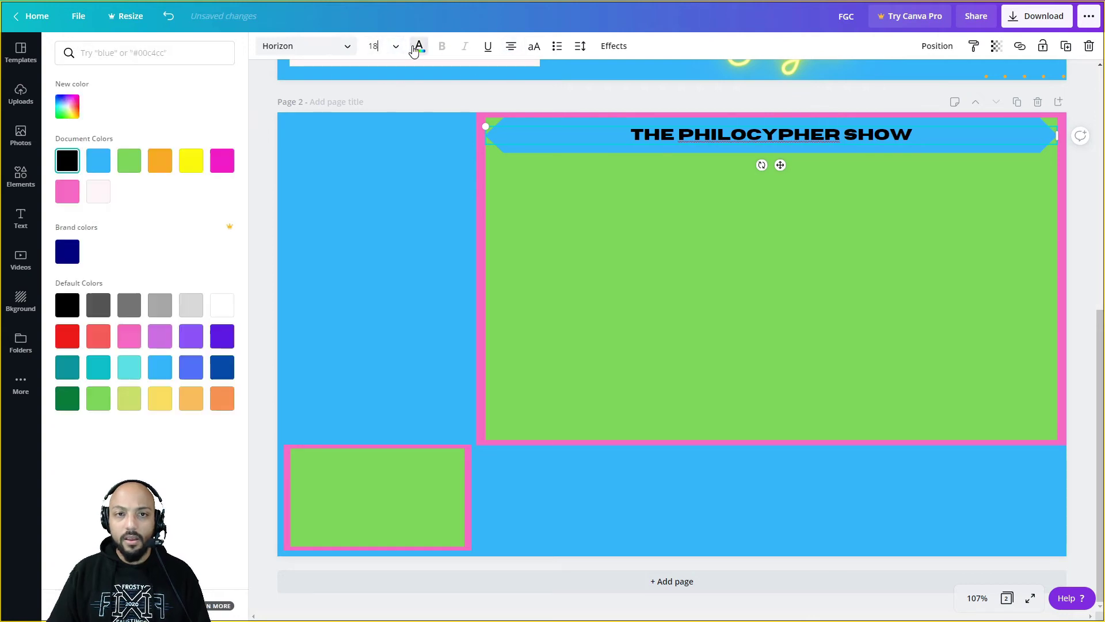
pyautogui.click(129, 163)
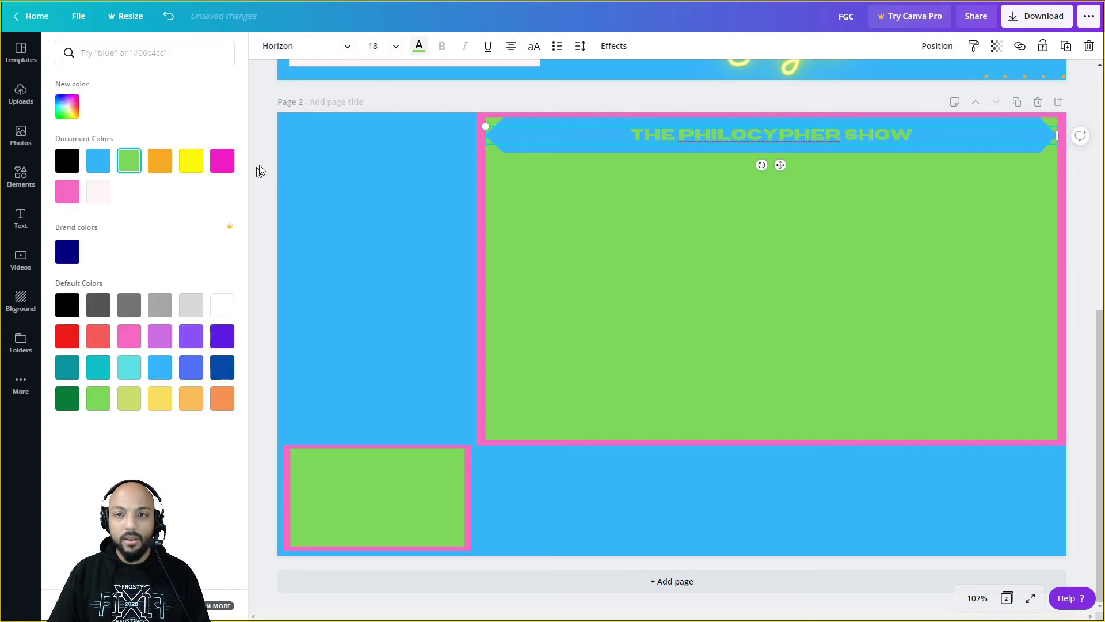
# Step: Set the title's font size to 34 and fine-tune its position on the banner
pyautogui.click(374, 46)
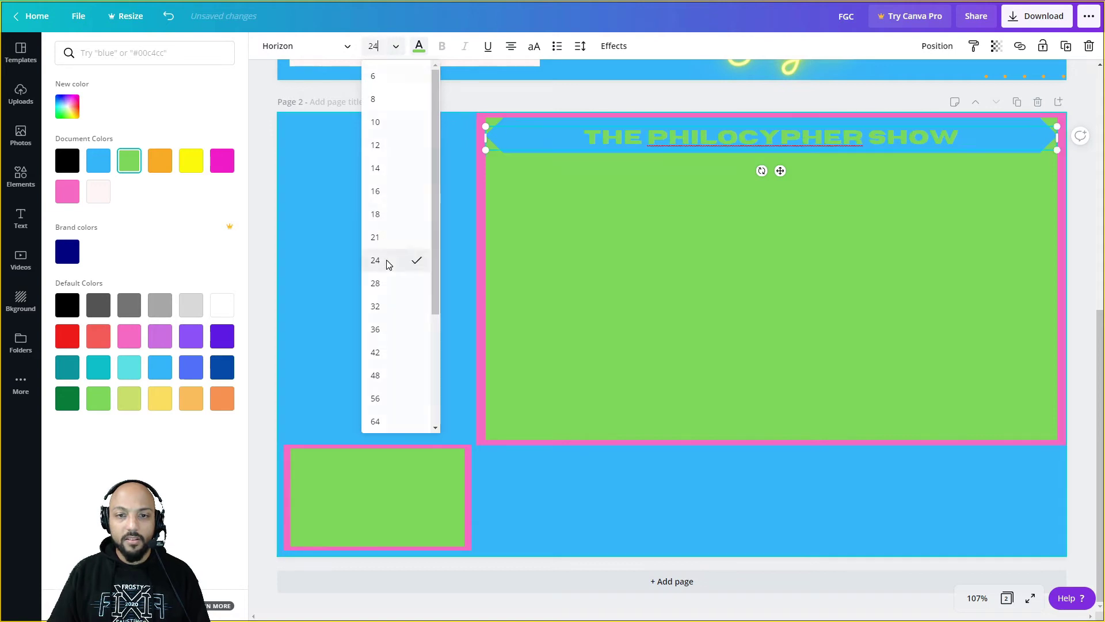
pyautogui.click(386, 260)
pyautogui.click(375, 46)
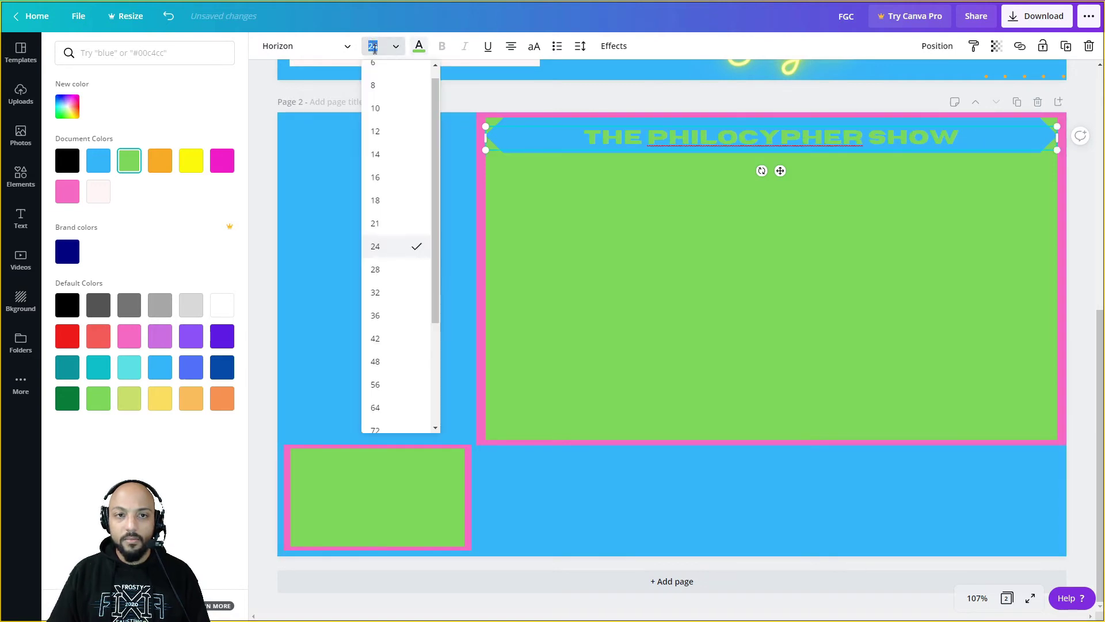
pyautogui.click(375, 269)
pyautogui.click(386, 51)
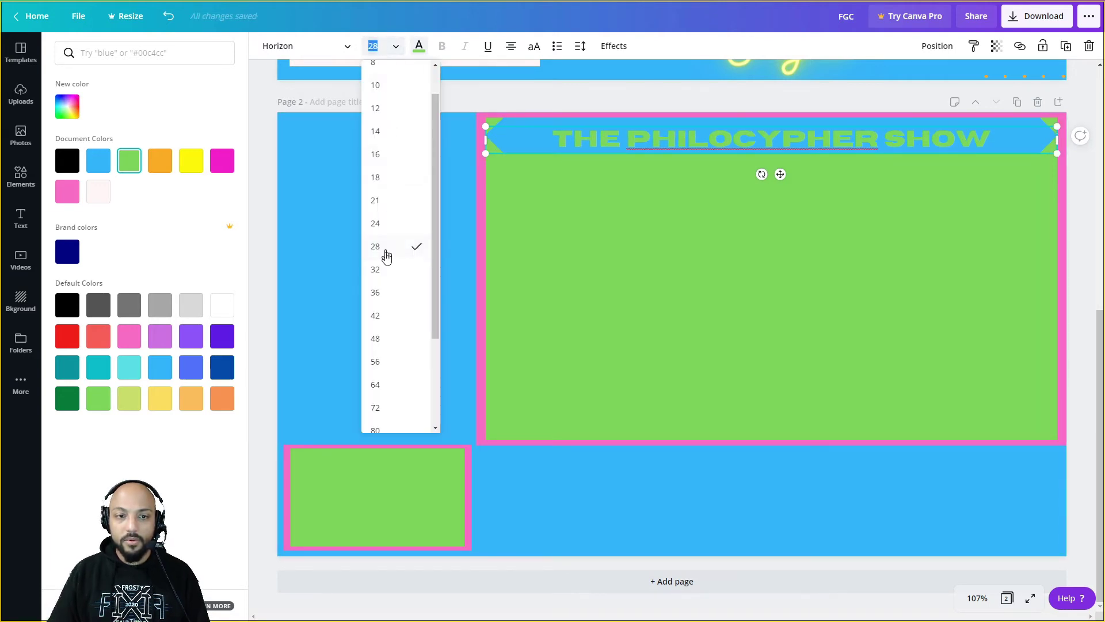
pyautogui.click(380, 293)
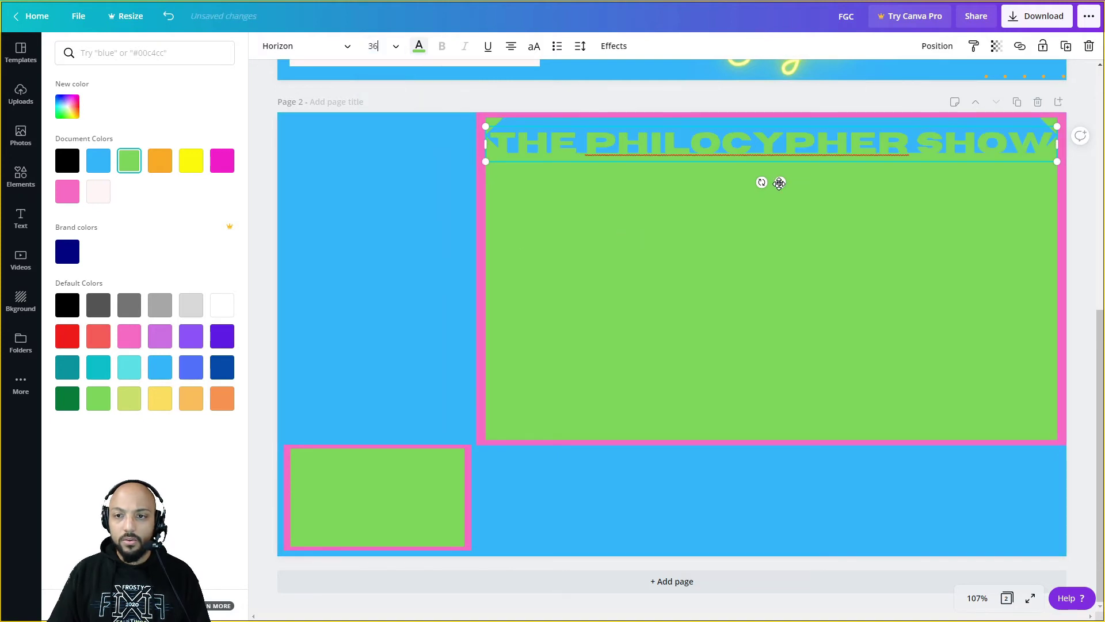
pyautogui.moveTo(780, 182); pyautogui.dragTo(781, 174)
pyautogui.click(373, 46)
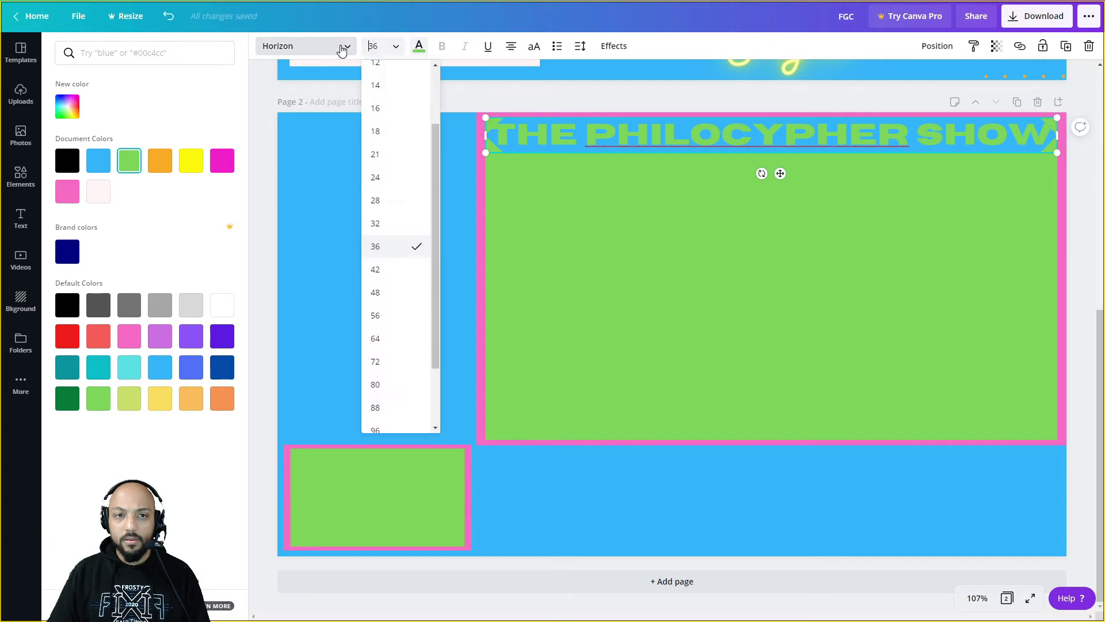
pyautogui.write('34')
pyautogui.press('Return')
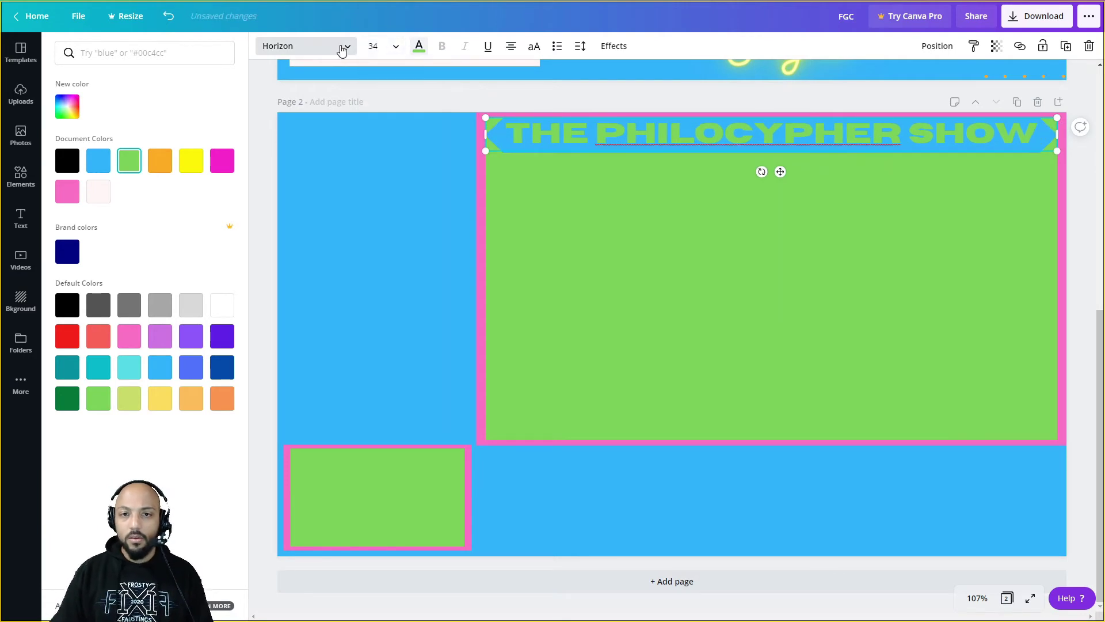
pyautogui.moveTo(779, 171); pyautogui.dragTo(780, 173)
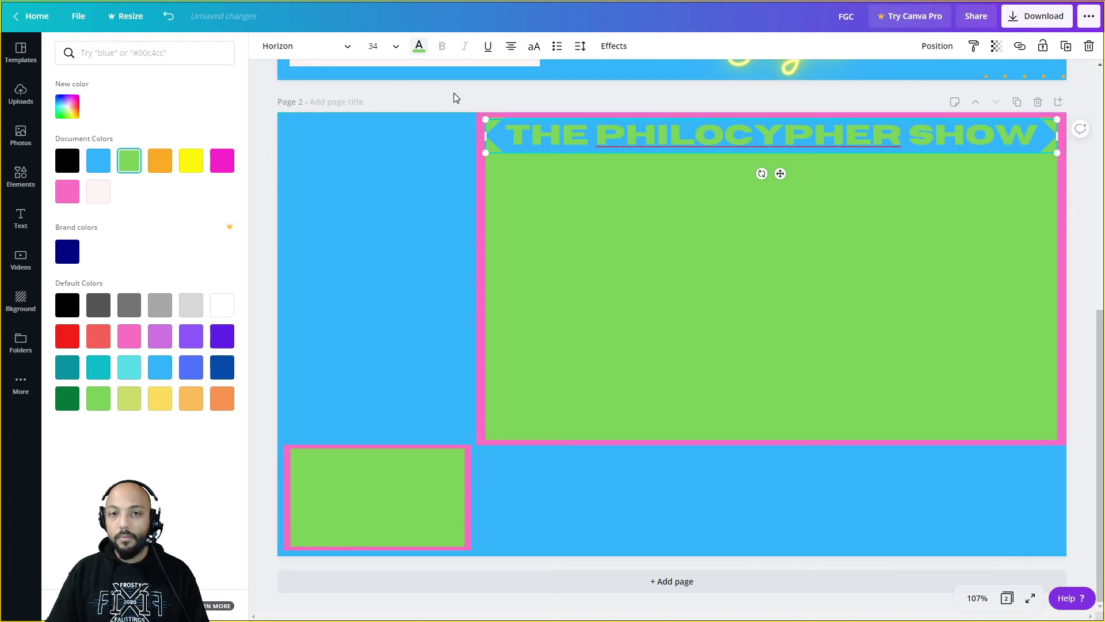
pyautogui.press('Escape')
pyautogui.click(1090, 173)
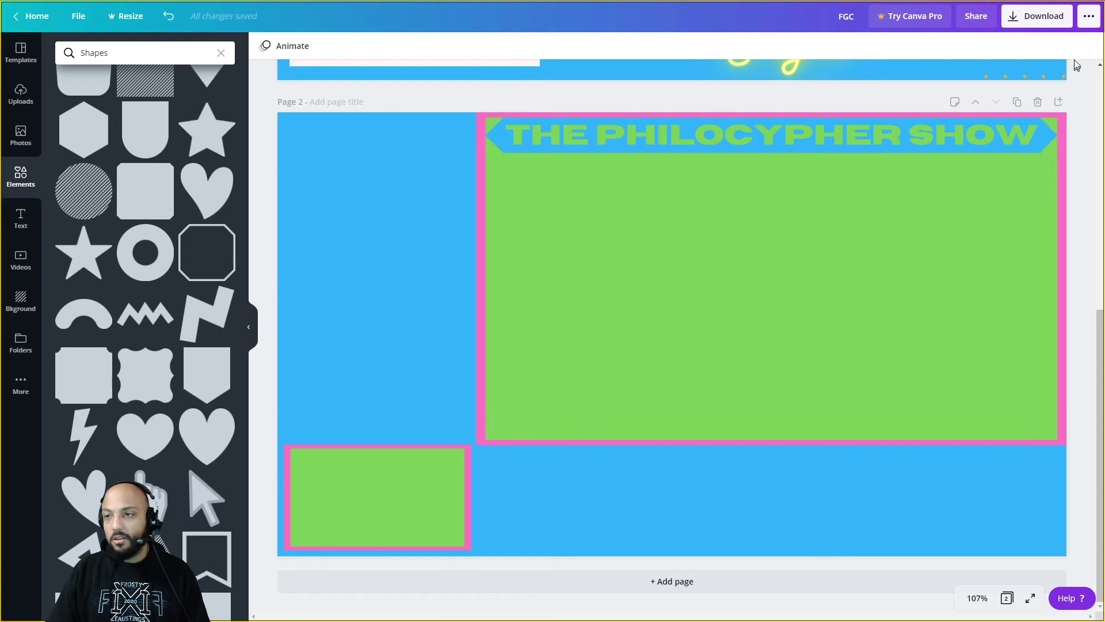
# Step: Export only Page 2 of the design as a PNG file
pyautogui.click(1087, 17)
pyautogui.click(1051, 19)
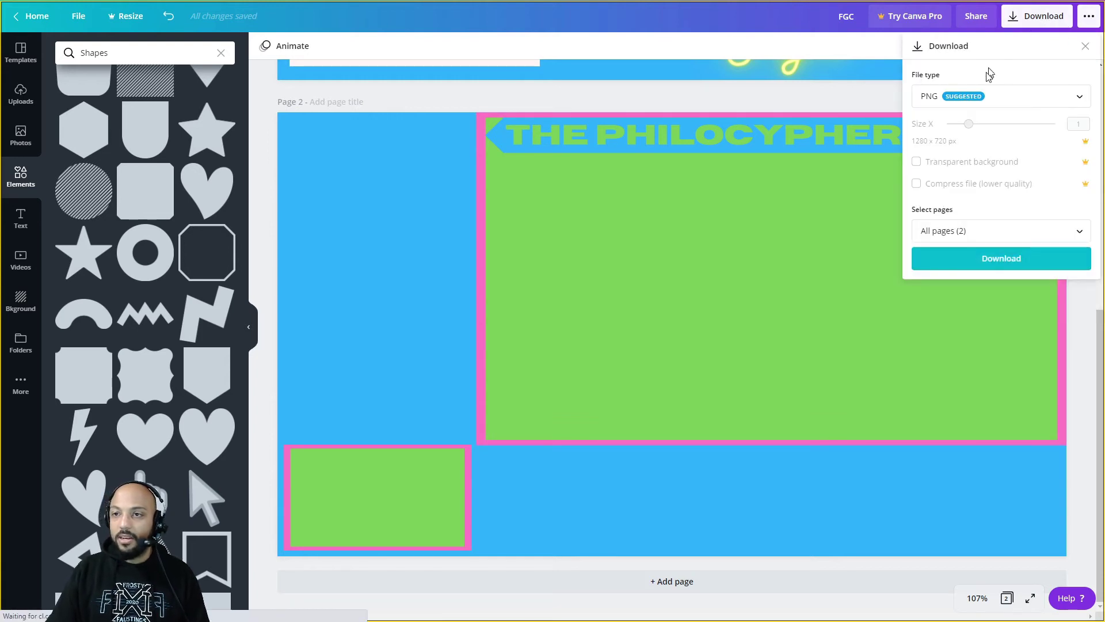
pyautogui.click(973, 96)
pyautogui.click(947, 112)
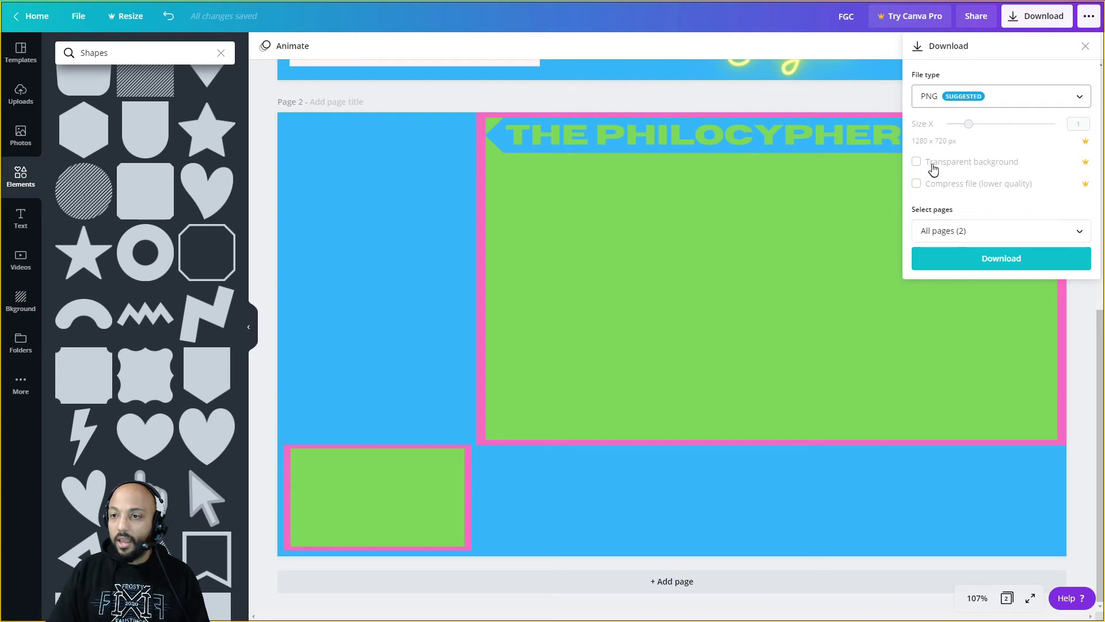
pyautogui.click(938, 232)
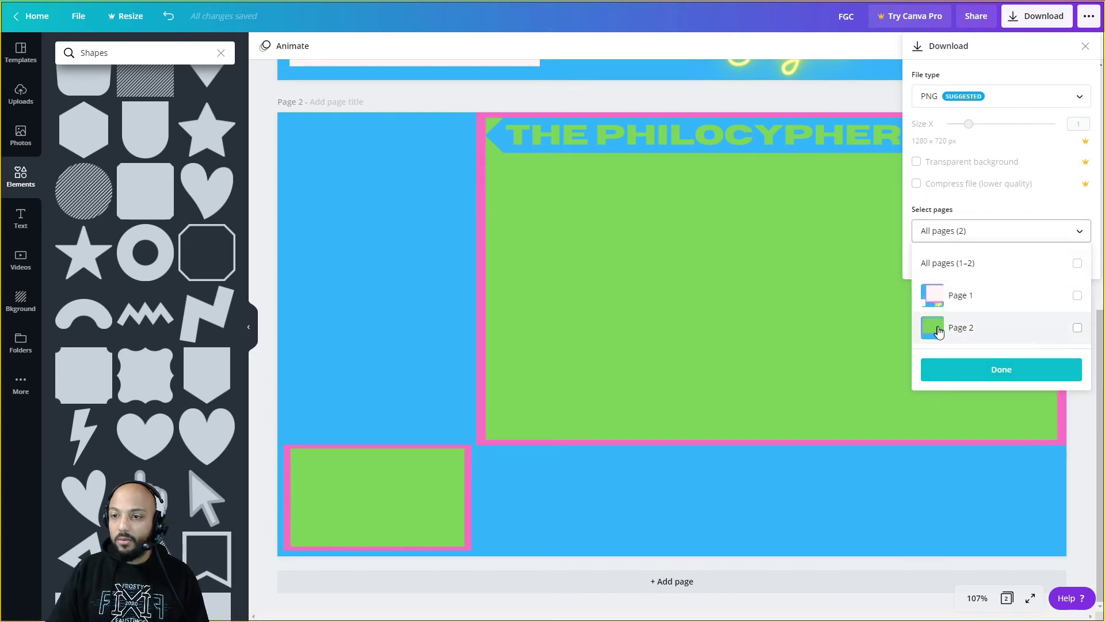
pyautogui.click(1072, 329)
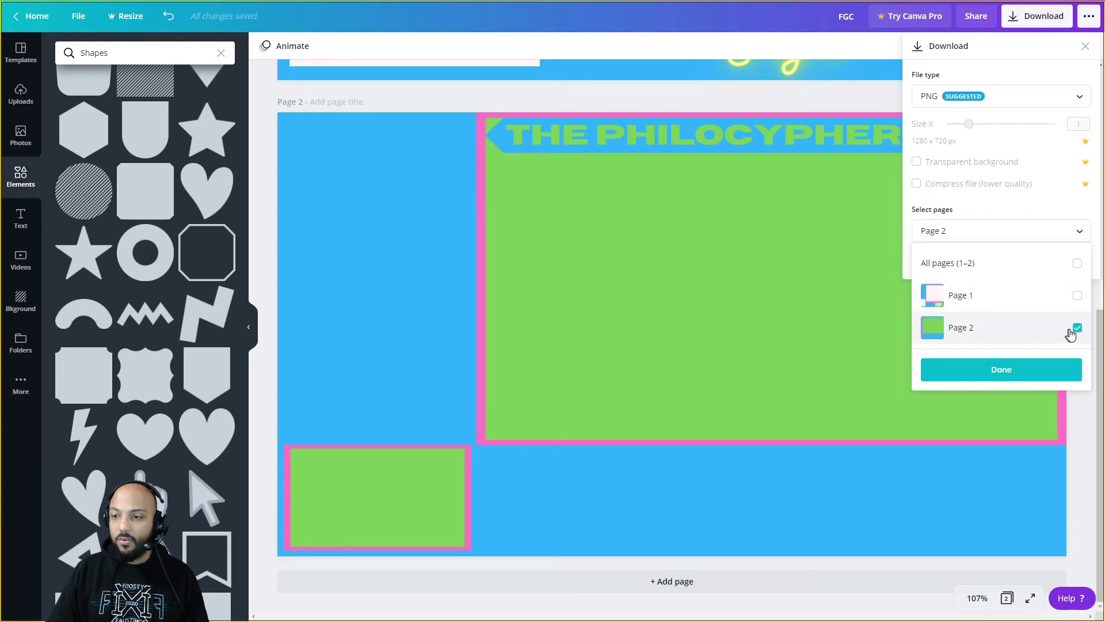
pyautogui.click(1014, 376)
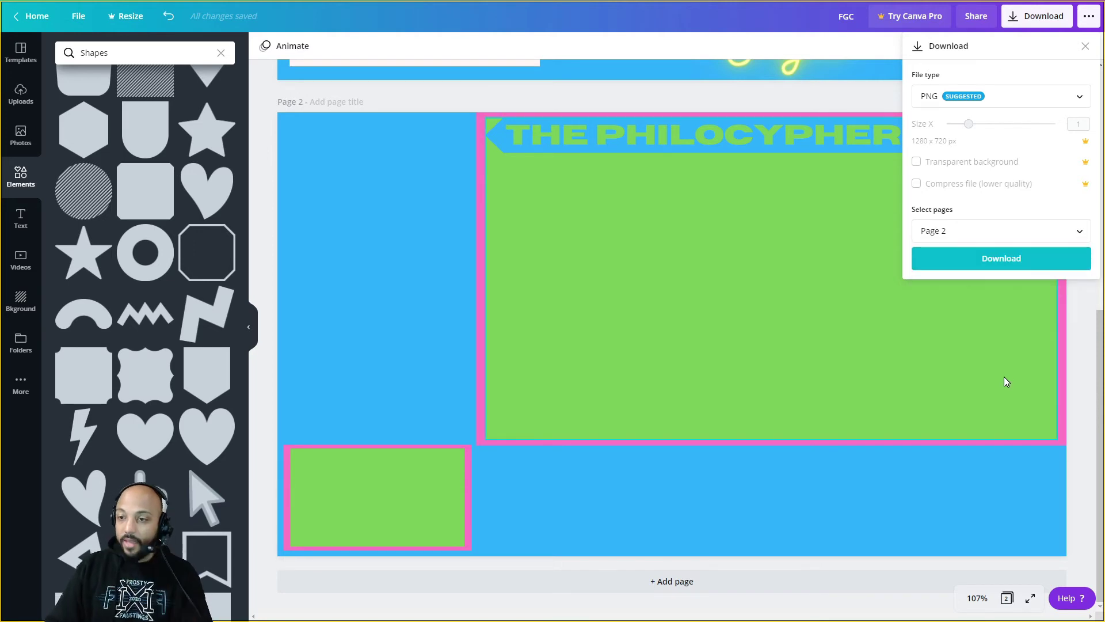
pyautogui.click(986, 262)
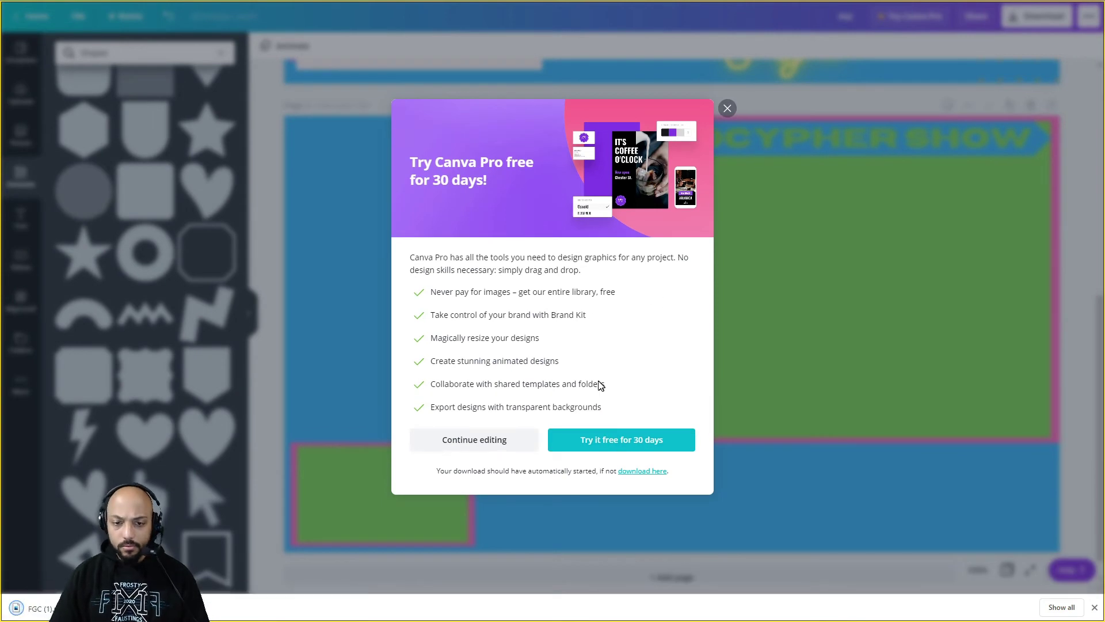
# Step: Dismiss the Canva Pro offer, show FGC (1).png in Downloads, then switch to Streamlabs OBS
pyautogui.click(726, 109)
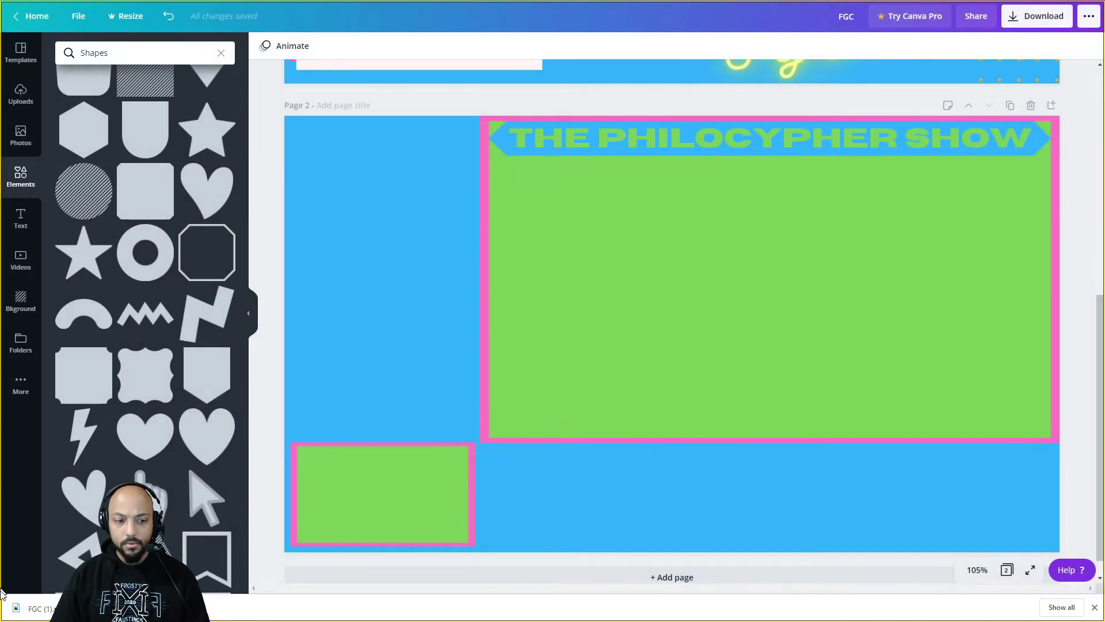
pyautogui.rightClick(49, 611)
pyautogui.click(75, 579)
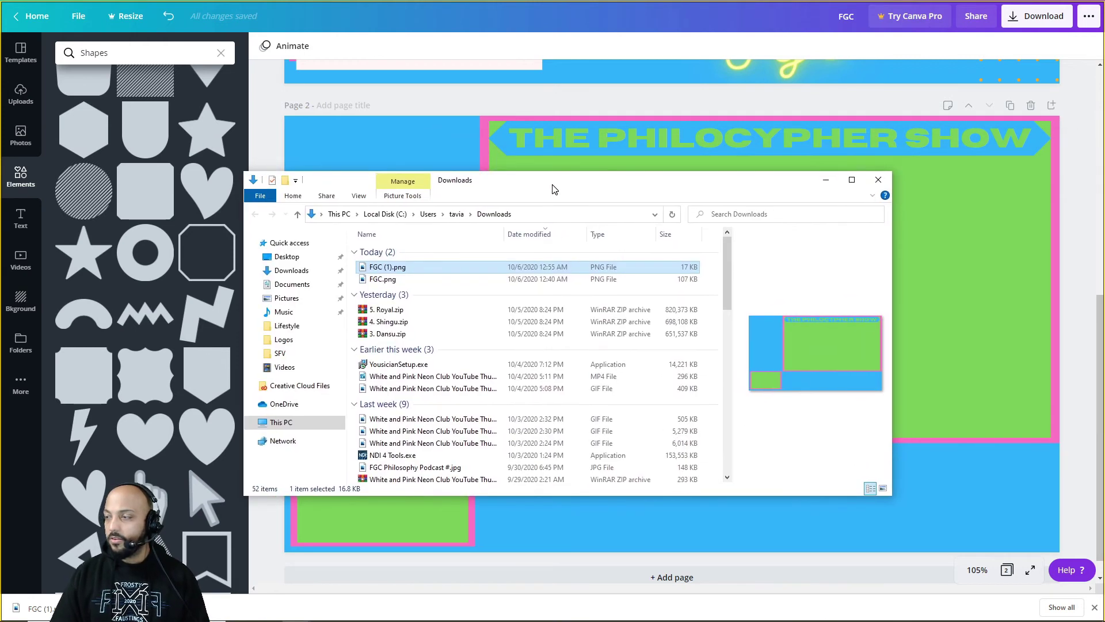
pyautogui.hotkey('alt', 'Tab')
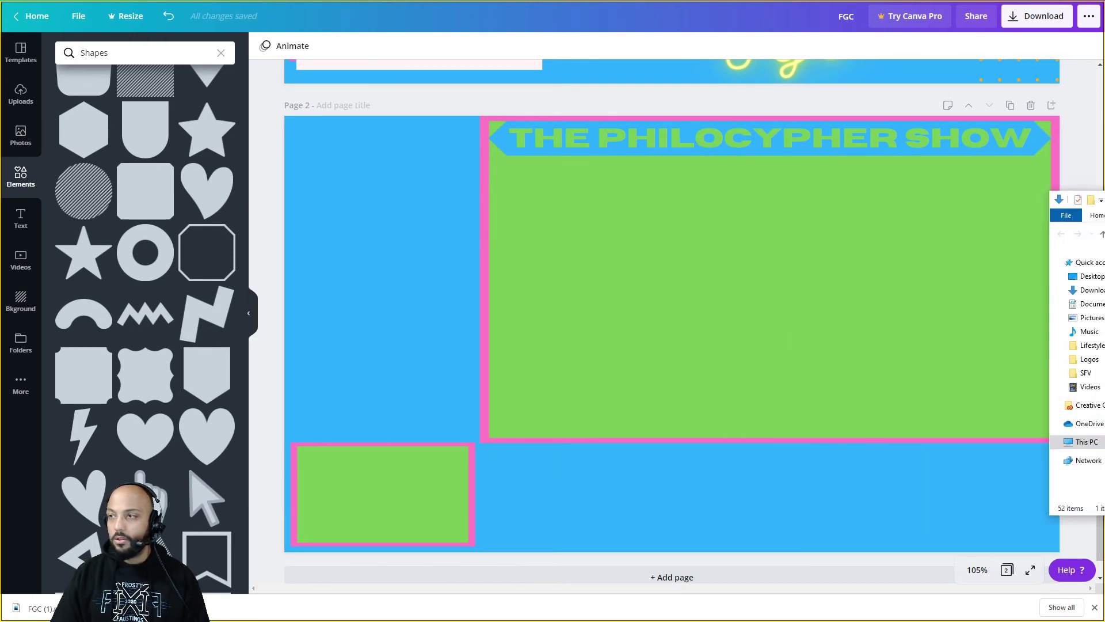
pyautogui.hotkey('alt', 'Tab')
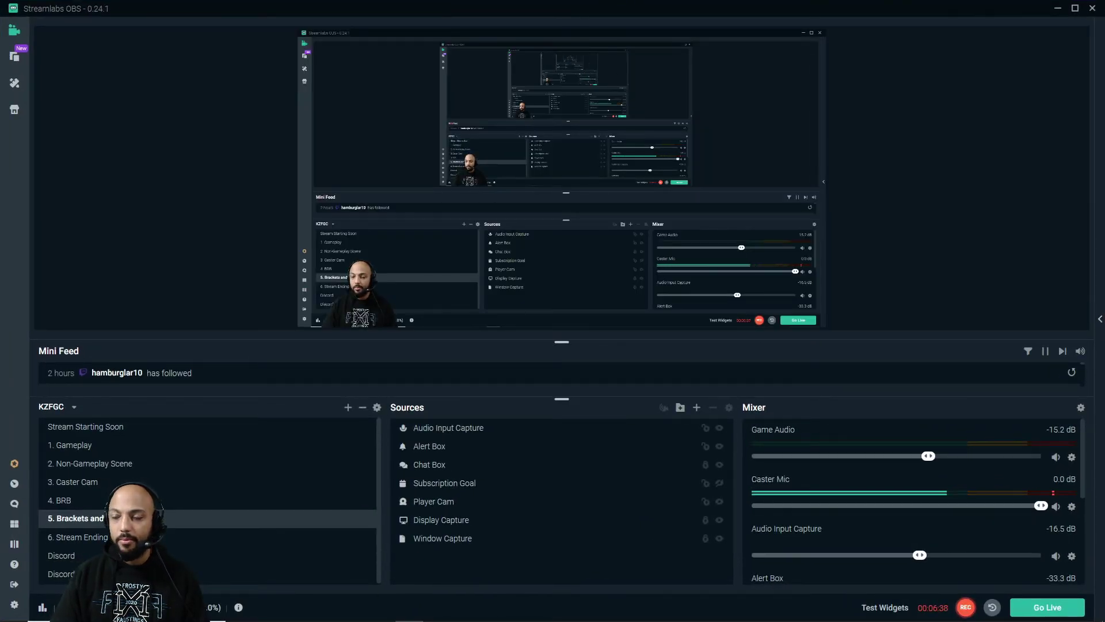
# Step: Add FGC (1).png to the Brackets scene, fit it to screen, and order it below Player Cam
pyautogui.moveTo(706, 281); pyautogui.dragTo(523, 428)
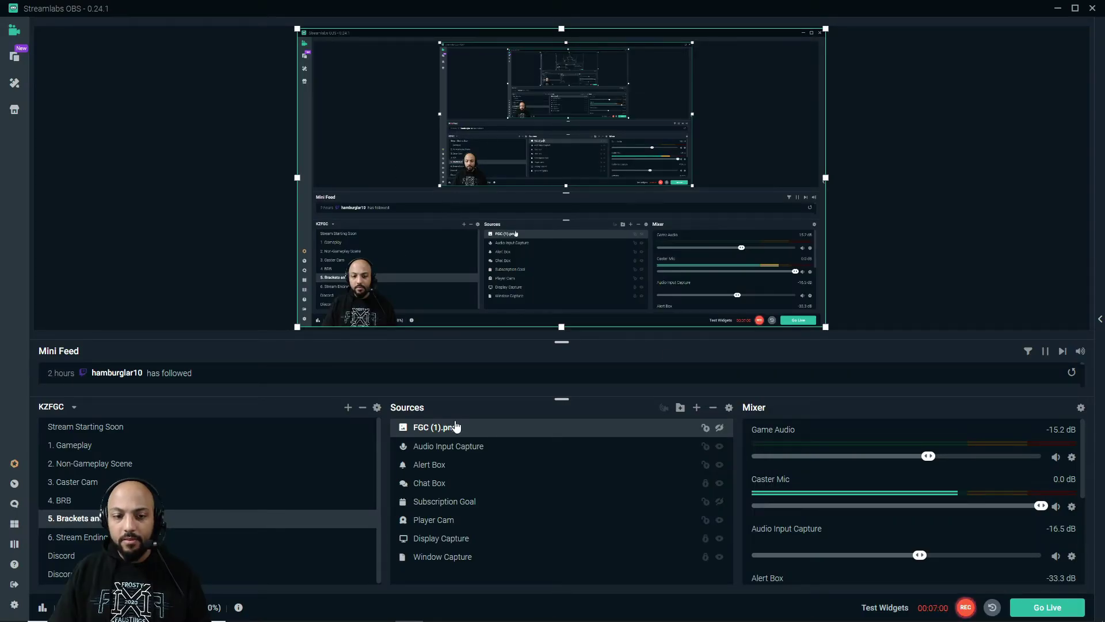
pyautogui.rightClick(455, 427)
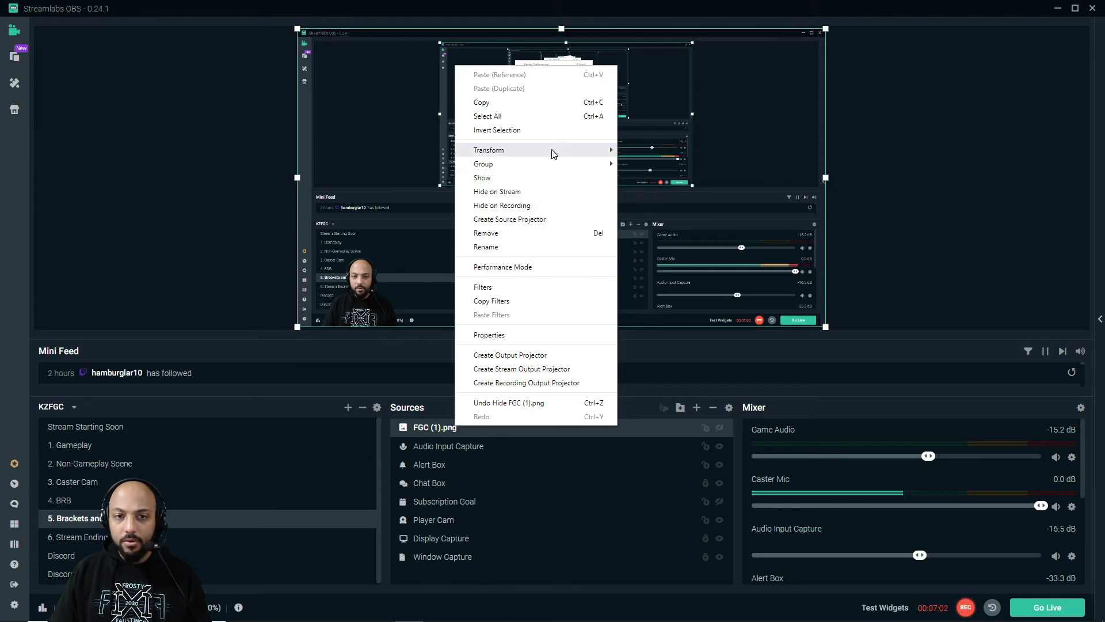
pyautogui.moveTo(553, 150)
pyautogui.click(638, 197)
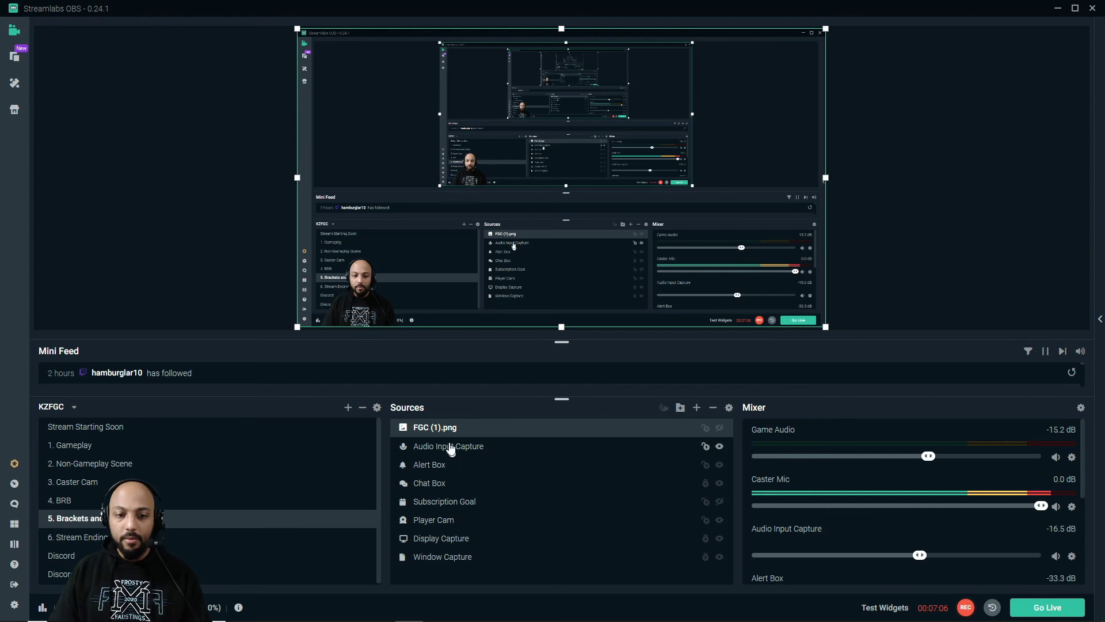
pyautogui.moveTo(448, 446); pyautogui.dragTo(455, 550)
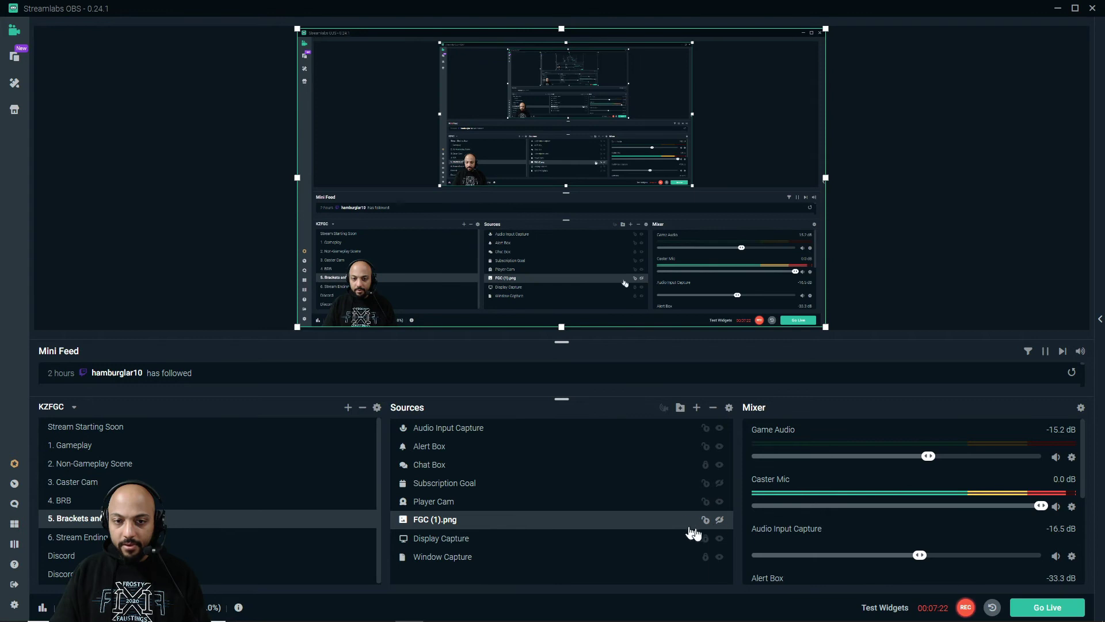
# Step: Add a Color Key filter to the FGC (1).png source in its Filters window
pyautogui.rightClick(450, 525)
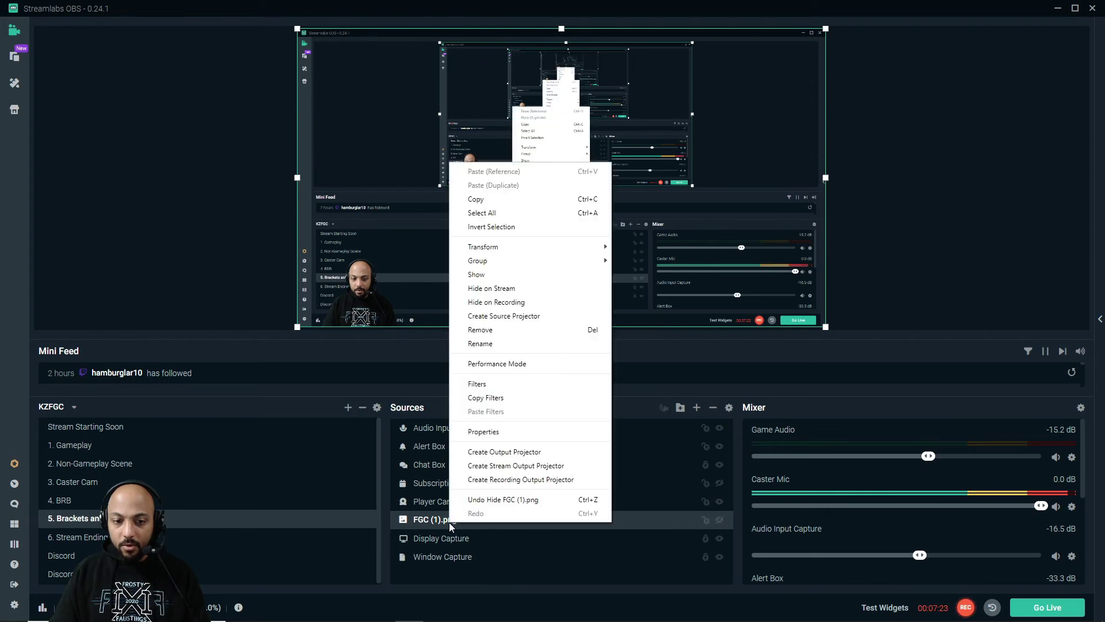
pyautogui.click(487, 383)
pyautogui.click(336, 266)
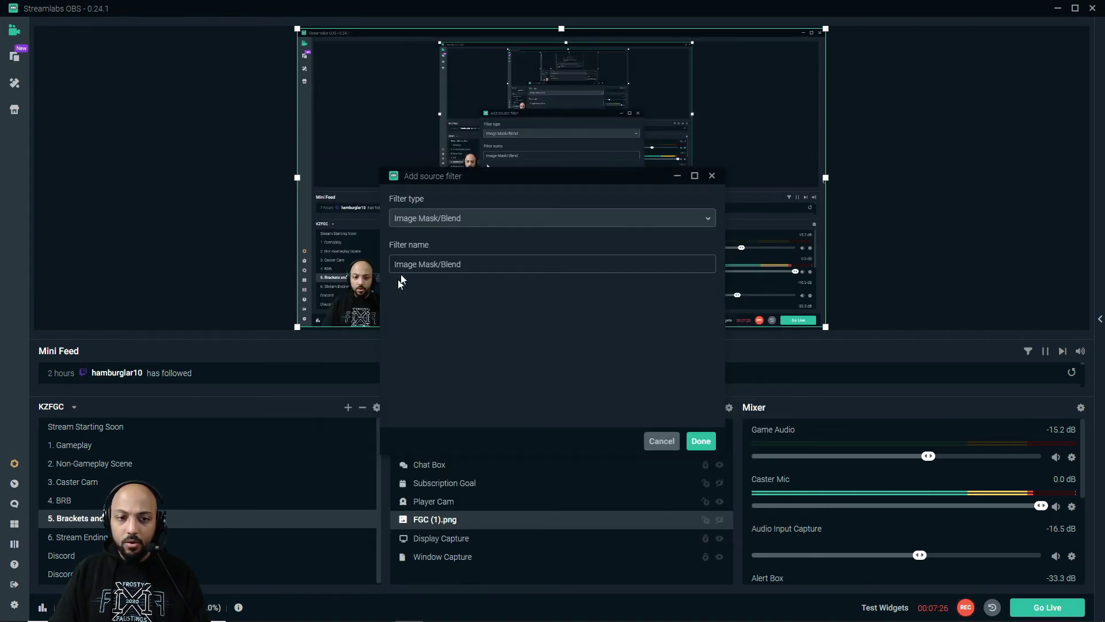
pyautogui.click(425, 220)
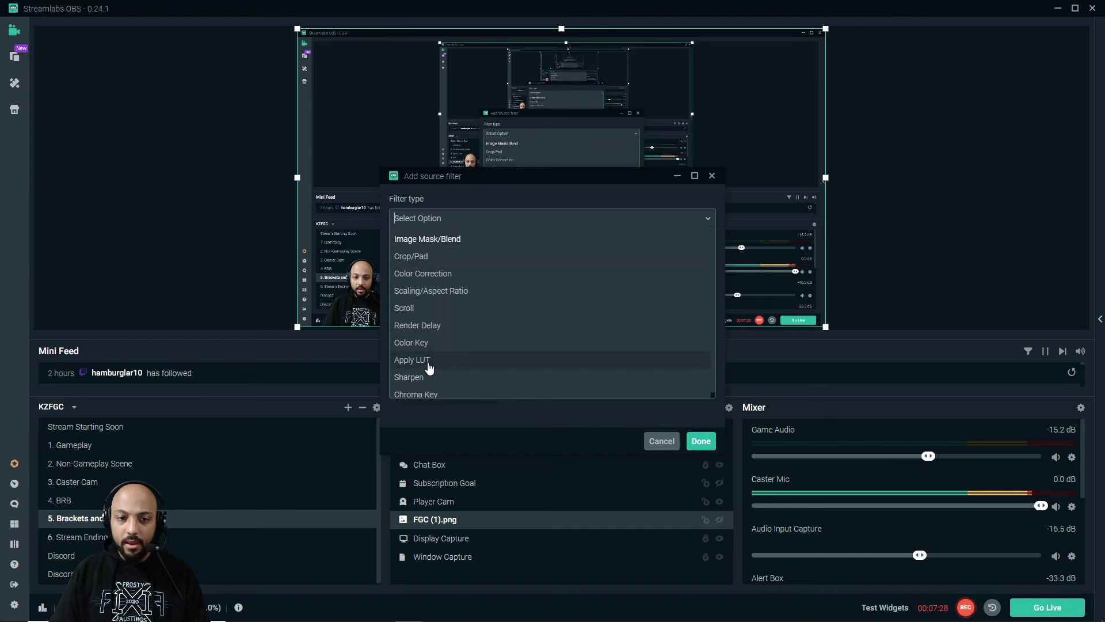
pyautogui.click(419, 343)
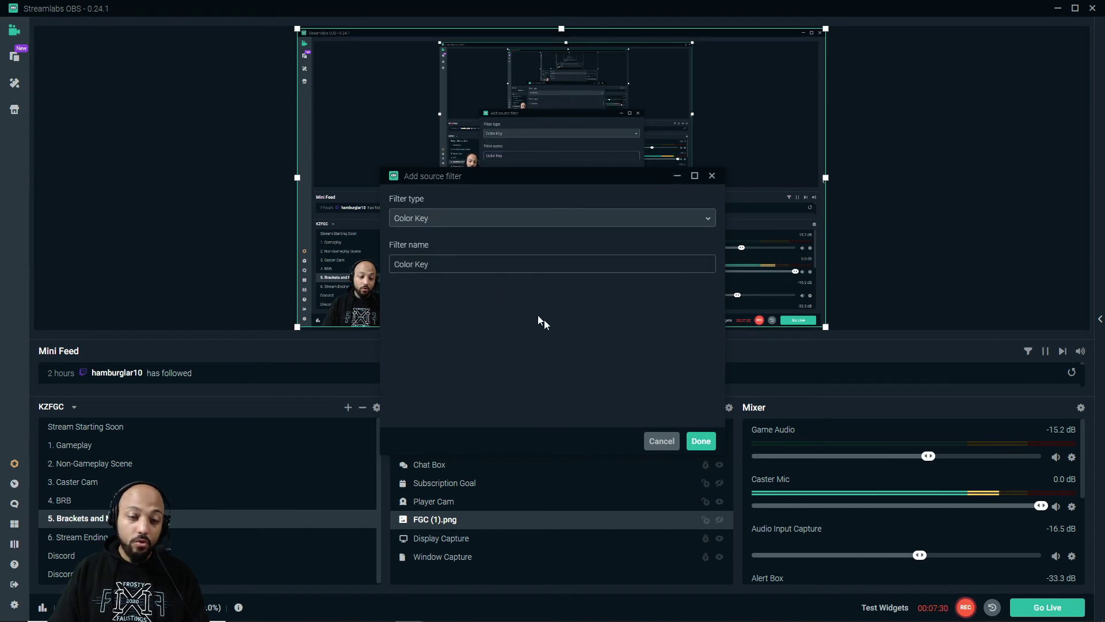
pyautogui.click(701, 441)
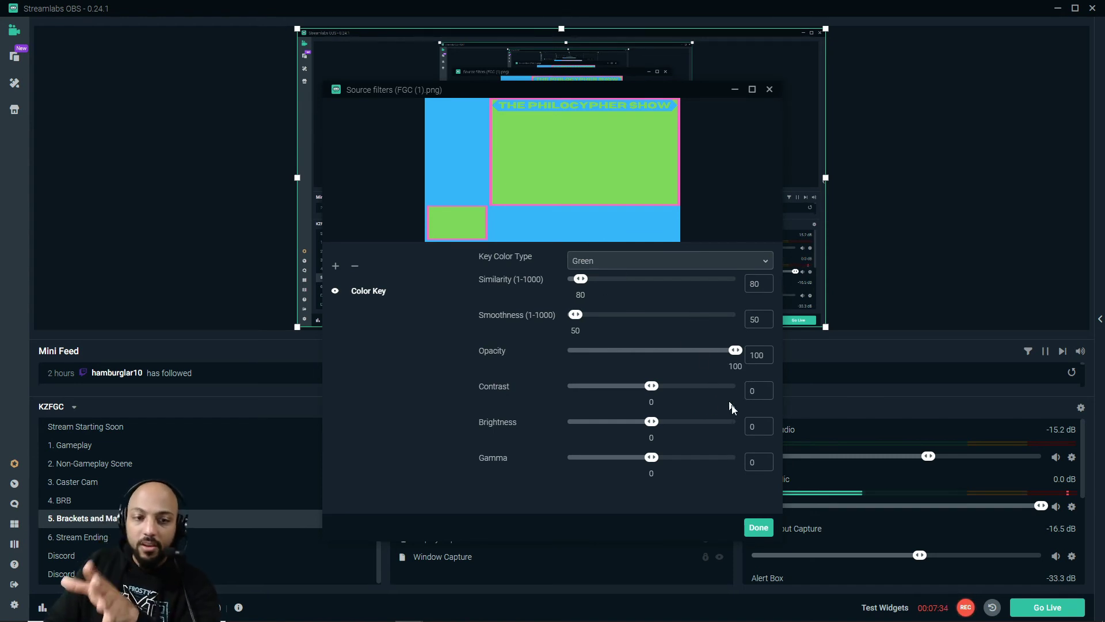
pyautogui.click(759, 527)
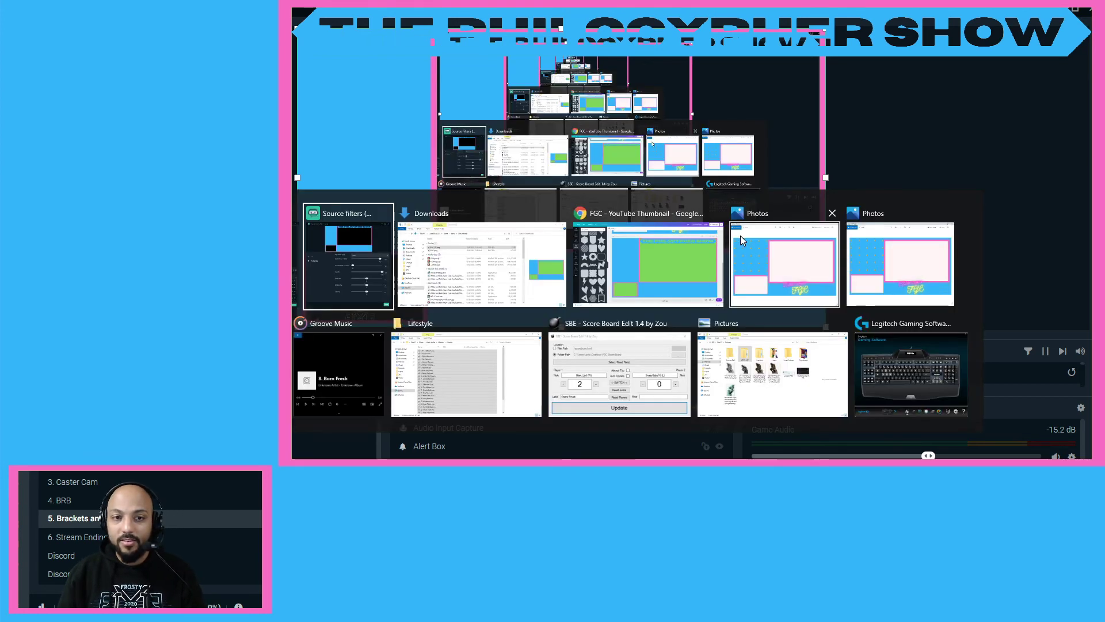
# Step: Resize the Display Capture source to fit inside the overlay's main frame
pyautogui.press('Escape')
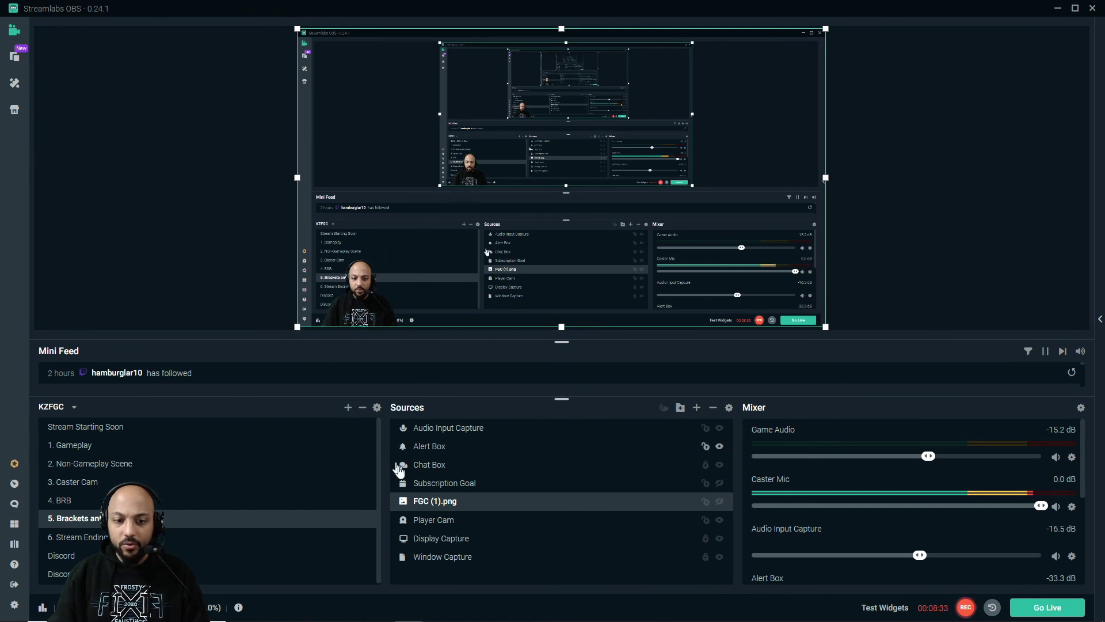
pyautogui.click(443, 541)
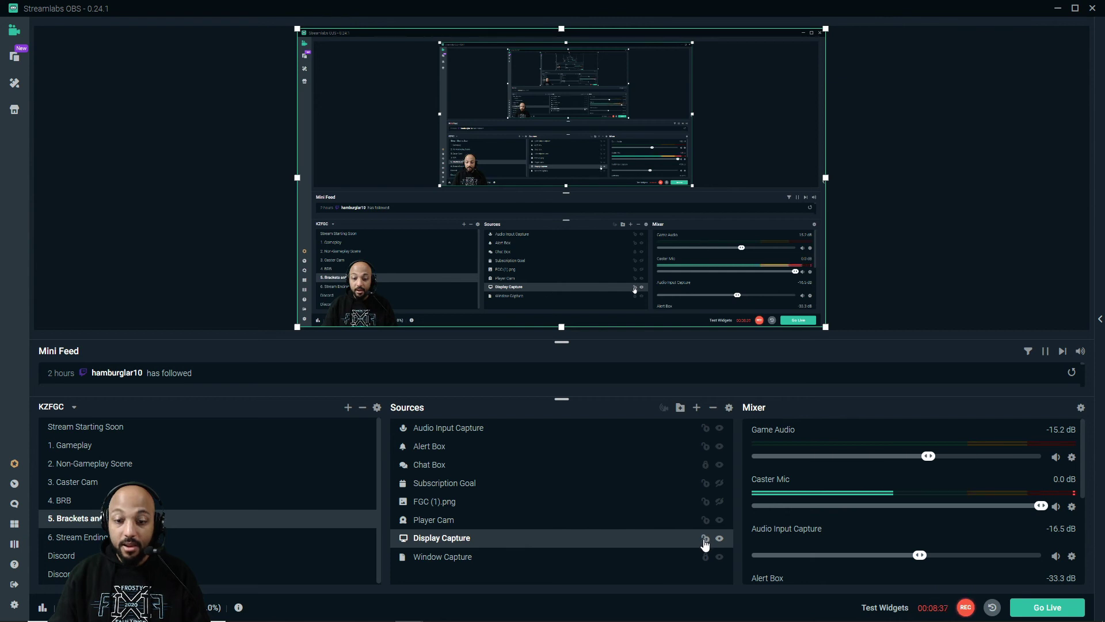
pyautogui.moveTo(297, 326); pyautogui.dragTo(432, 236)
pyautogui.moveTo(602, 176); pyautogui.dragTo(688, 167)
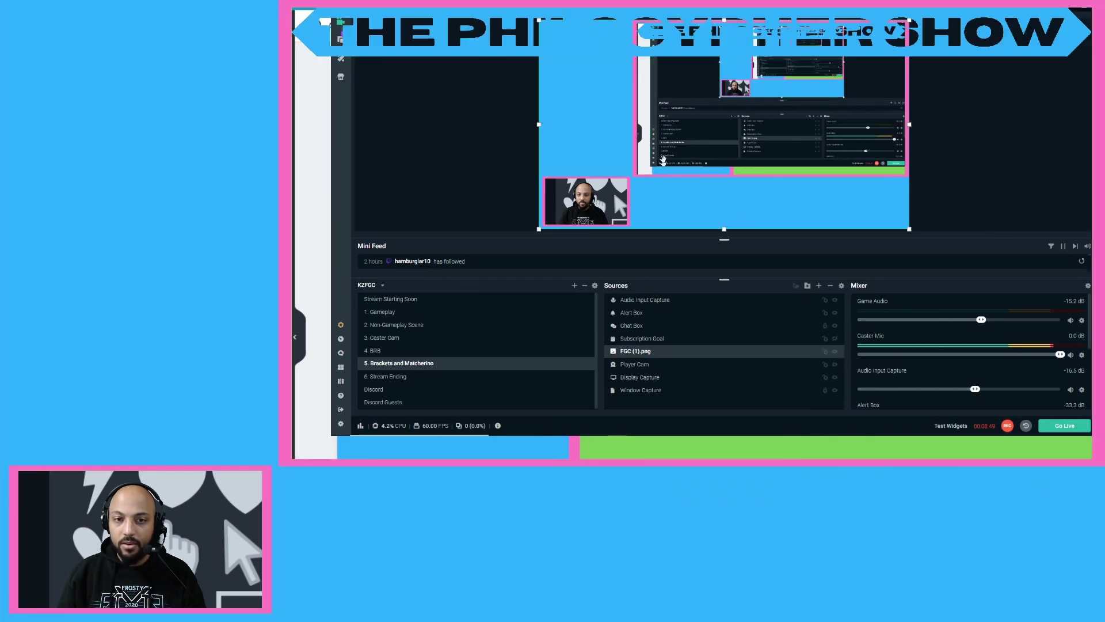
pyautogui.moveTo(650, 166); pyautogui.dragTo(612, 188)
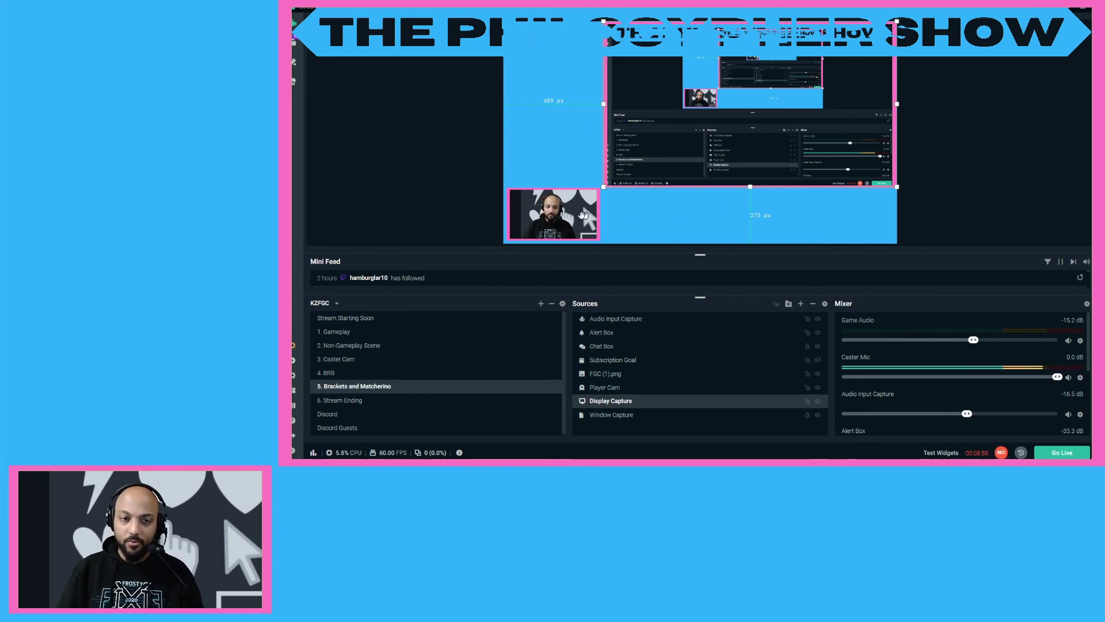
# Step: Select the overlay and Player Cam sources and toggle Window Capture visibility
pyautogui.click(569, 214)
pyautogui.click(569, 214)
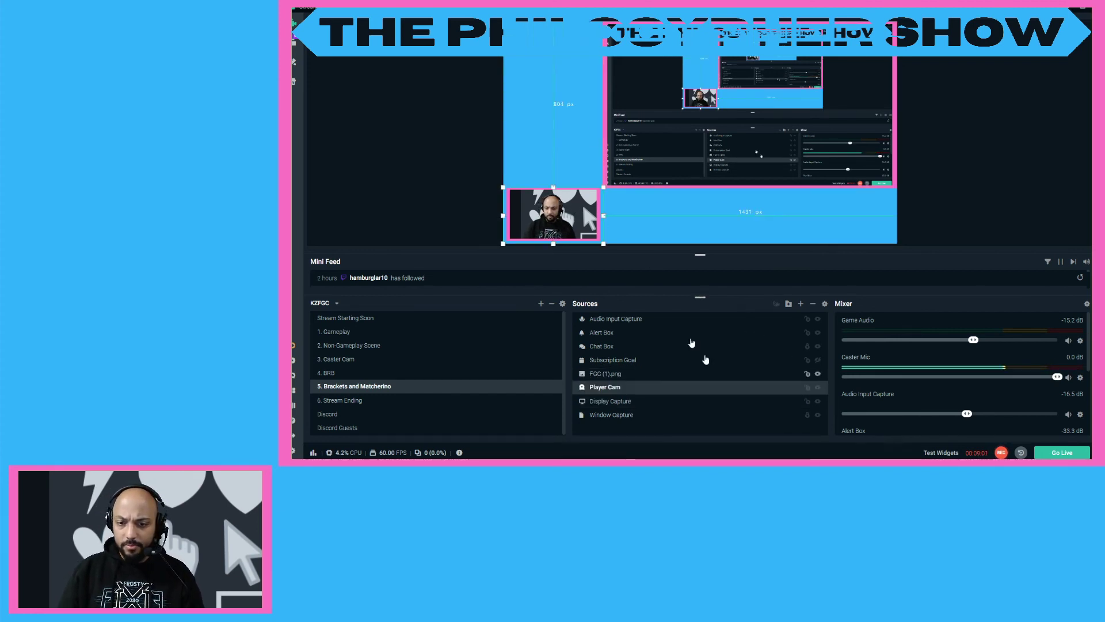
pyautogui.click(818, 414)
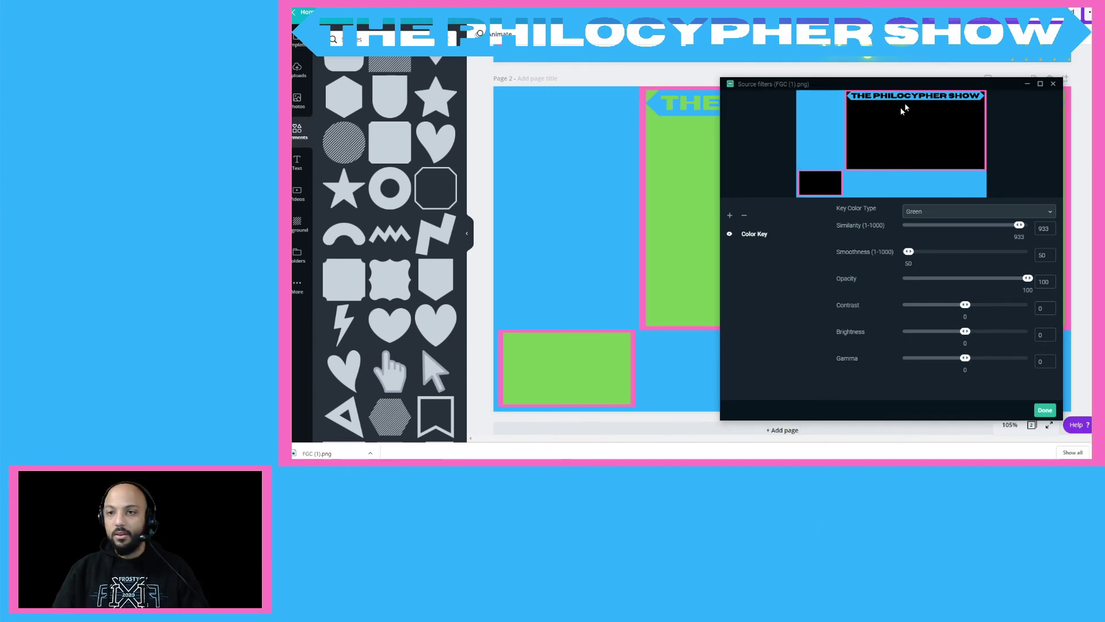
# Step: Close the Color Key settings and minimize the Canva browser so the desktop shows in the frame
pyautogui.click(1045, 412)
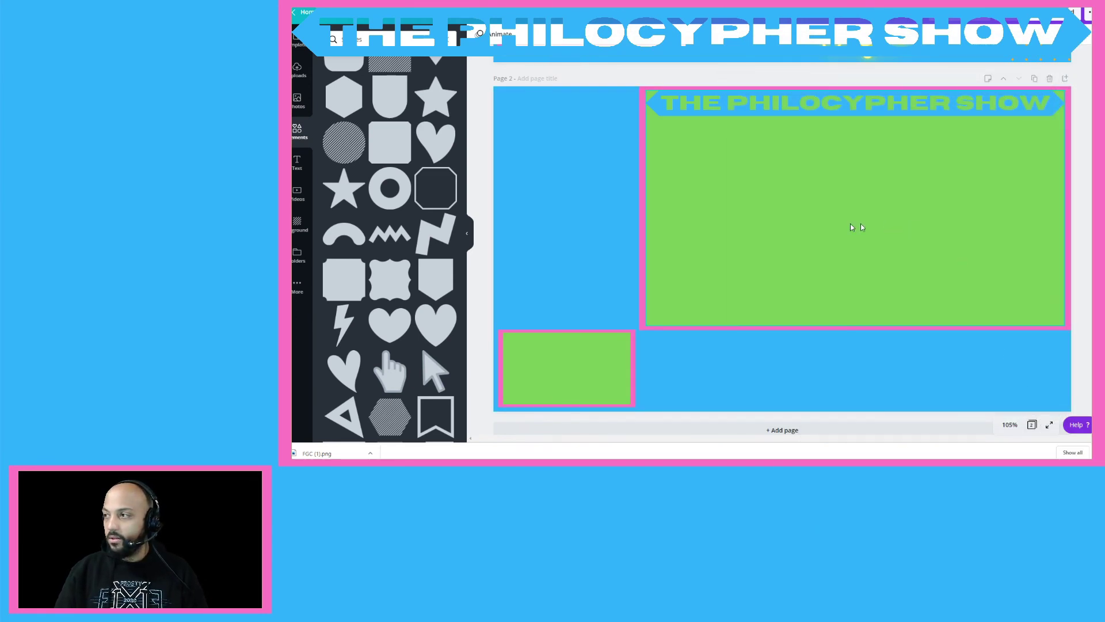
pyautogui.scroll(5, 748, 225)
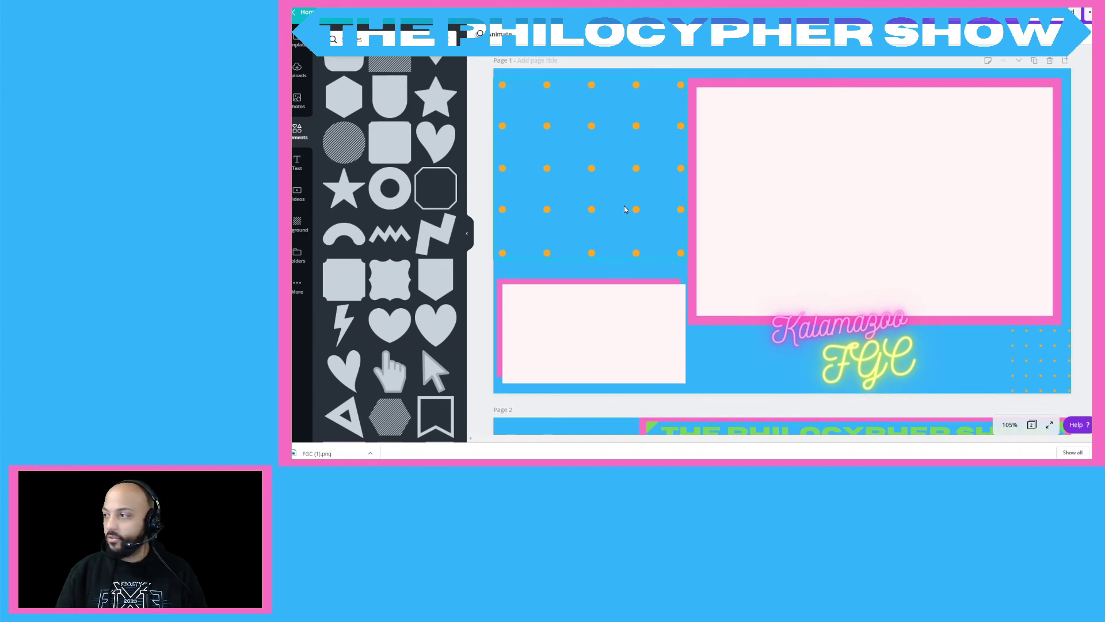
pyautogui.scroll(-1, 626, 210)
pyautogui.scroll(1, 627, 211)
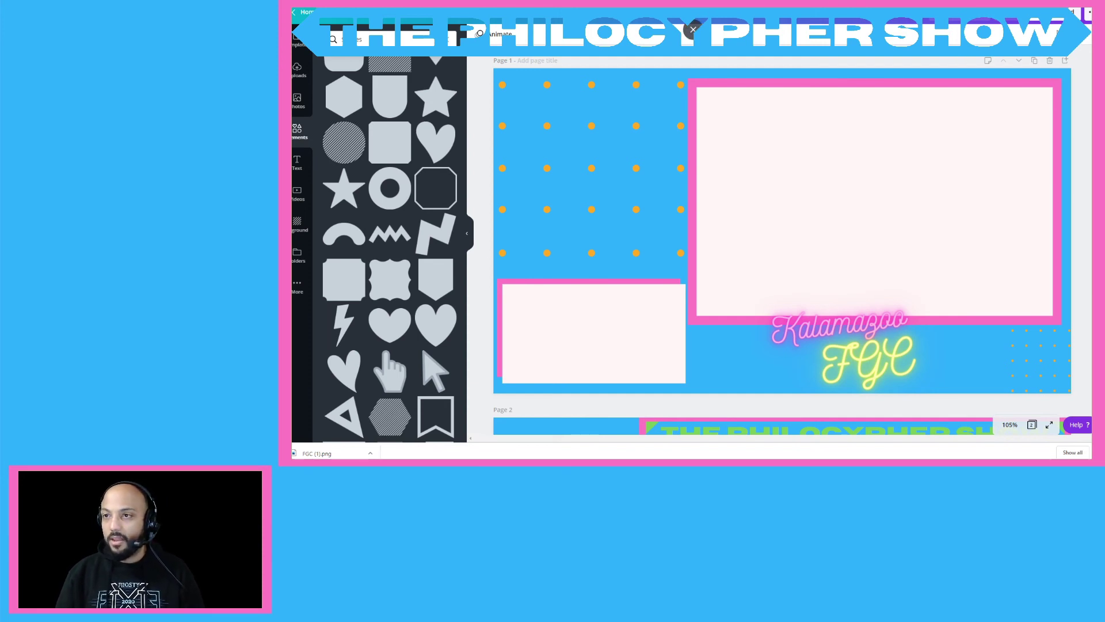
pyautogui.click(1072, 10)
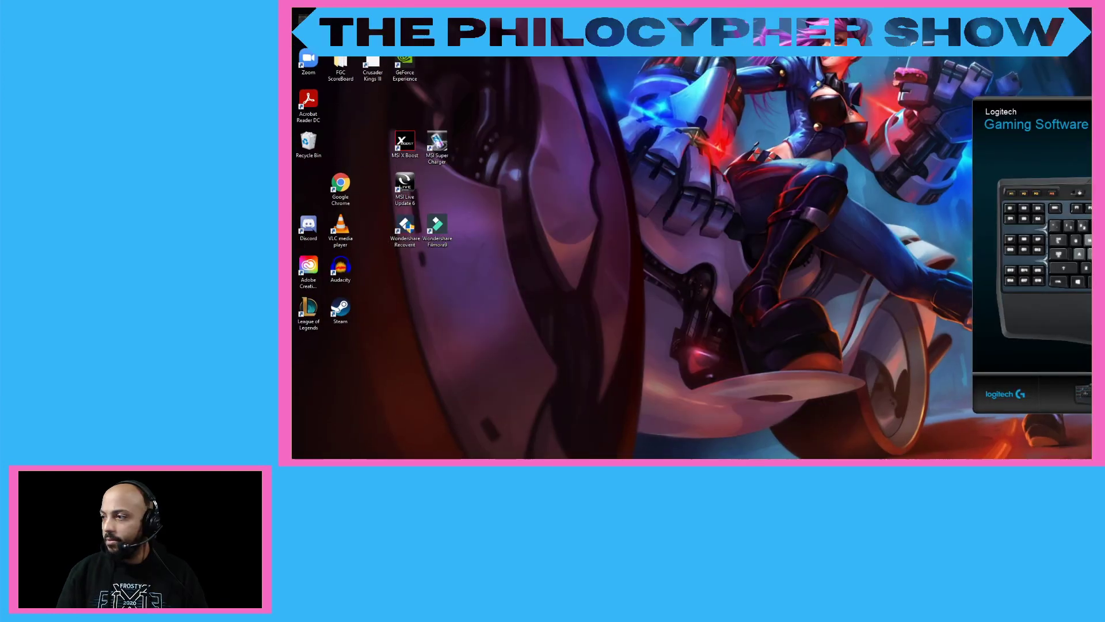